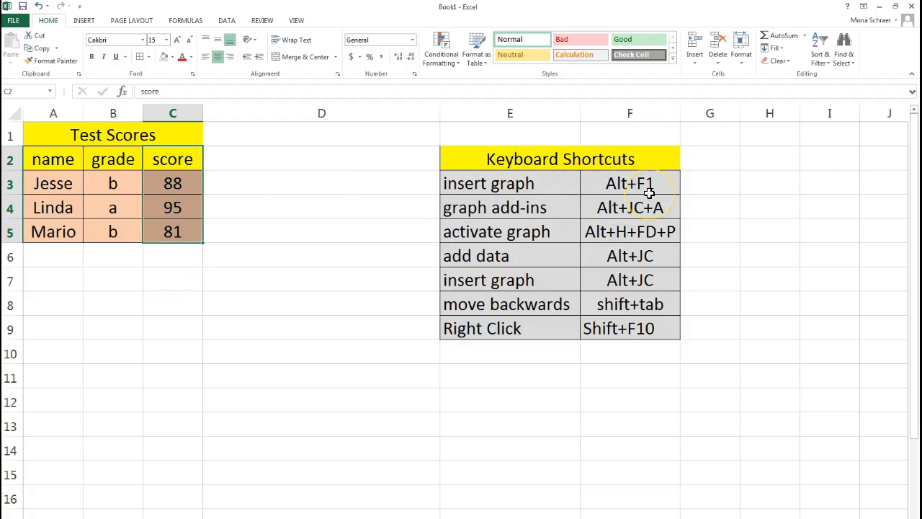
# Insert a default column chart from the score data in C2:C5 and return the selection to cell C2
pyautogui.hotkey('alt', 'F1')
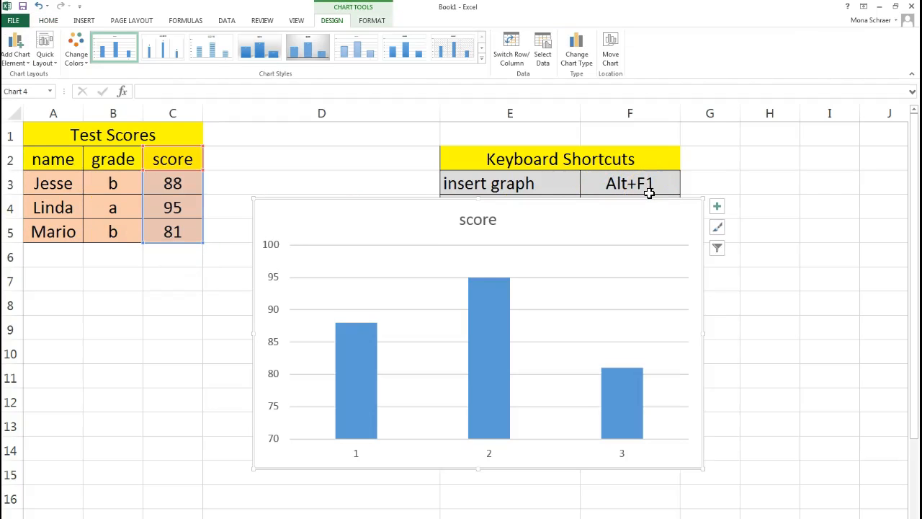
pyautogui.press('Left')
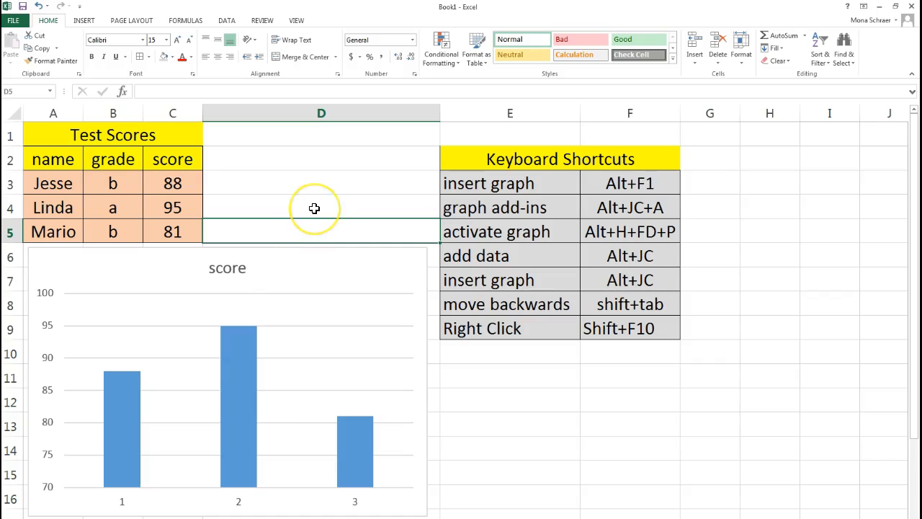
pyautogui.press('Up')
pyautogui.press('Up')
pyautogui.press('Up')
pyautogui.press('Left')
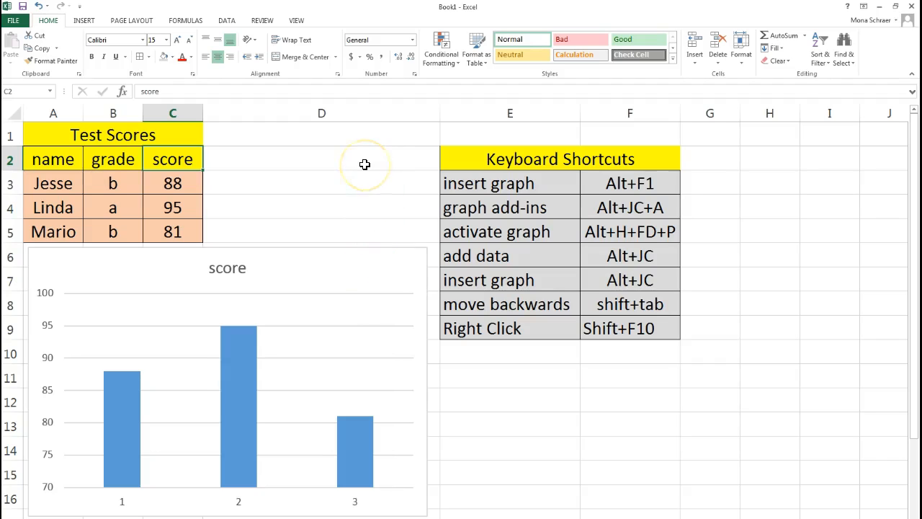
# Show the Selection pane and select Chart 4 from its object list
pyautogui.press('alt')
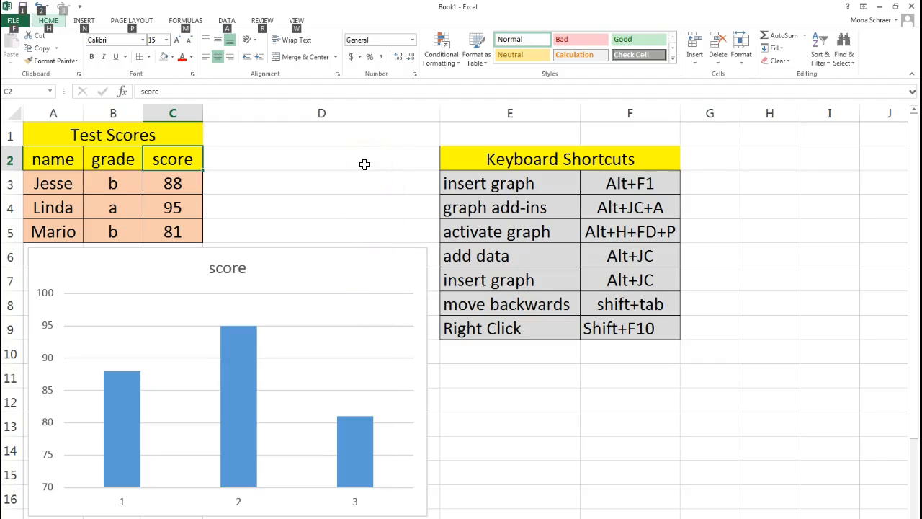
pyautogui.press('h')
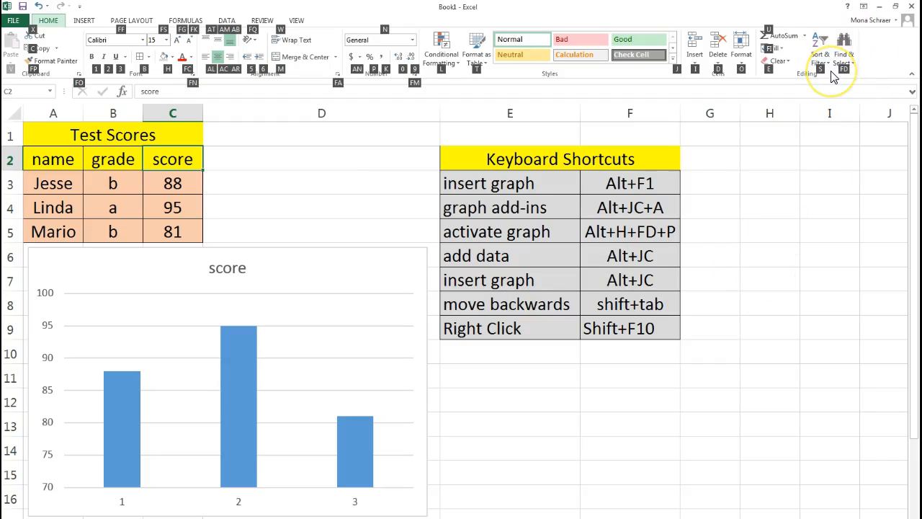
pyautogui.press('f')
pyautogui.press('d')
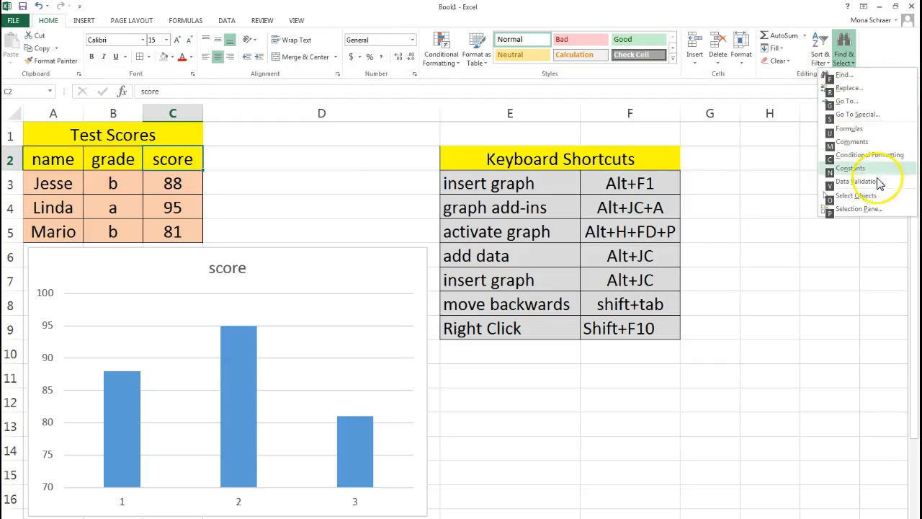
pyautogui.press('p')
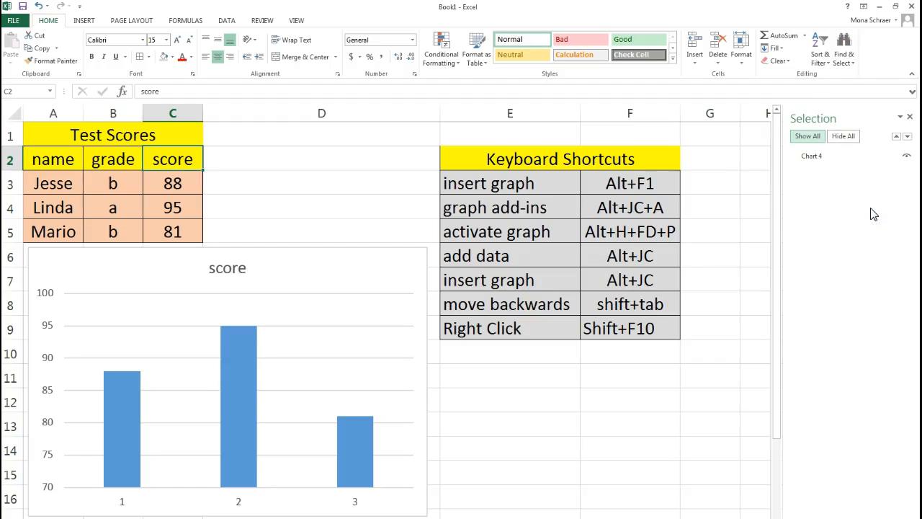
pyautogui.press('Tab')
pyautogui.press('Tab')
pyautogui.press('Tab')
pyautogui.press('Tab')
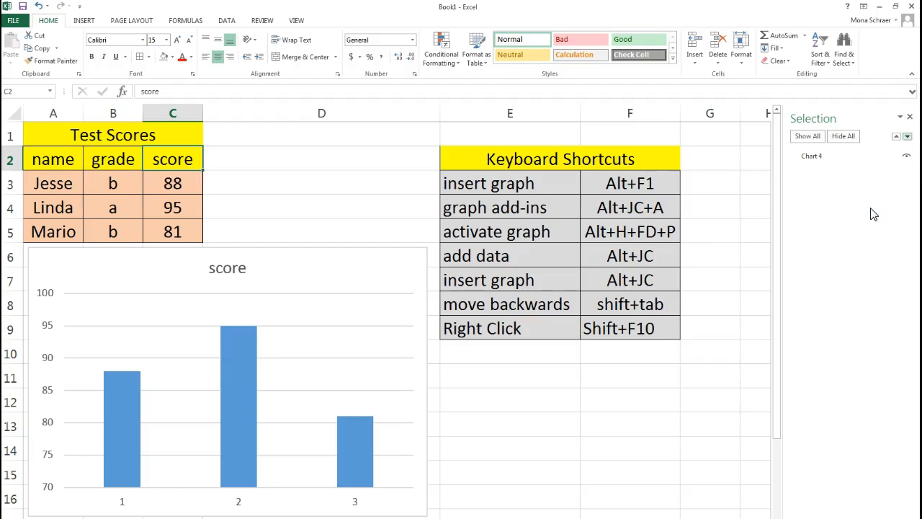
pyautogui.press('Return')
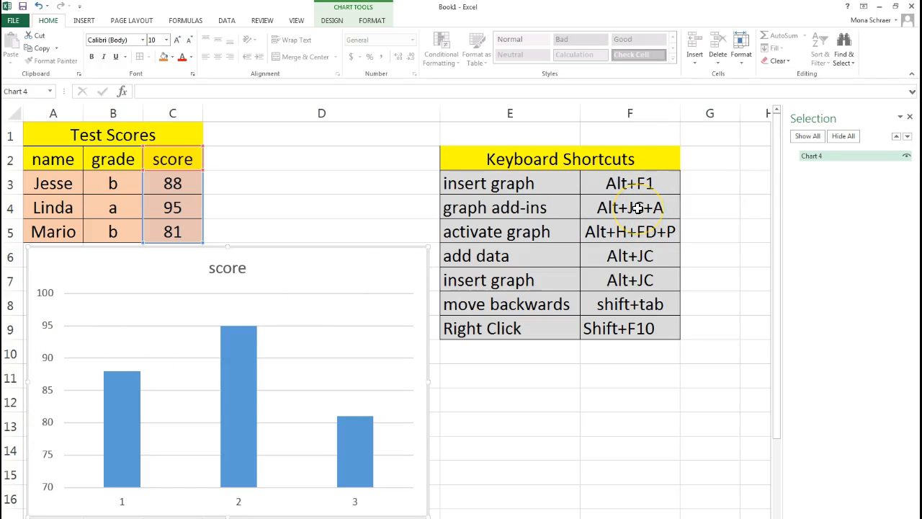
# Add a primary horizontal axis title to the chart with the text "Names"
pyautogui.press('alt')
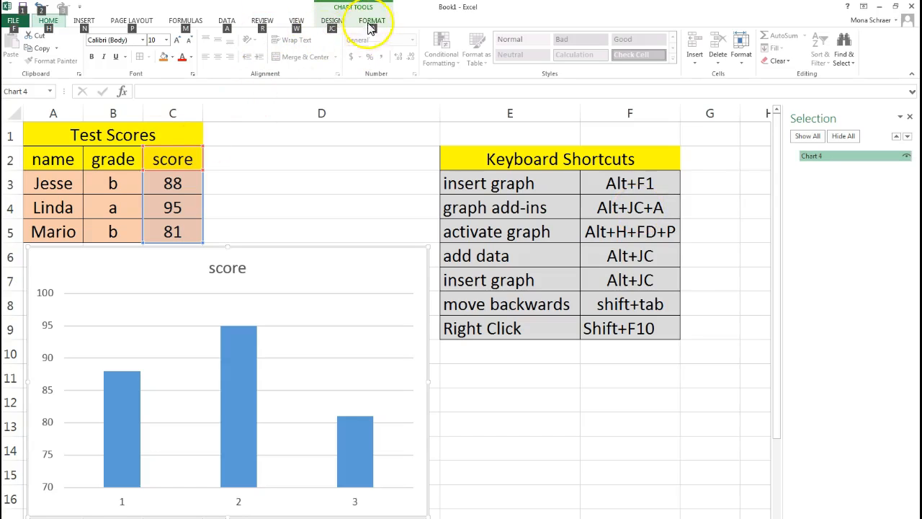
pyautogui.press('j')
pyautogui.press('c')
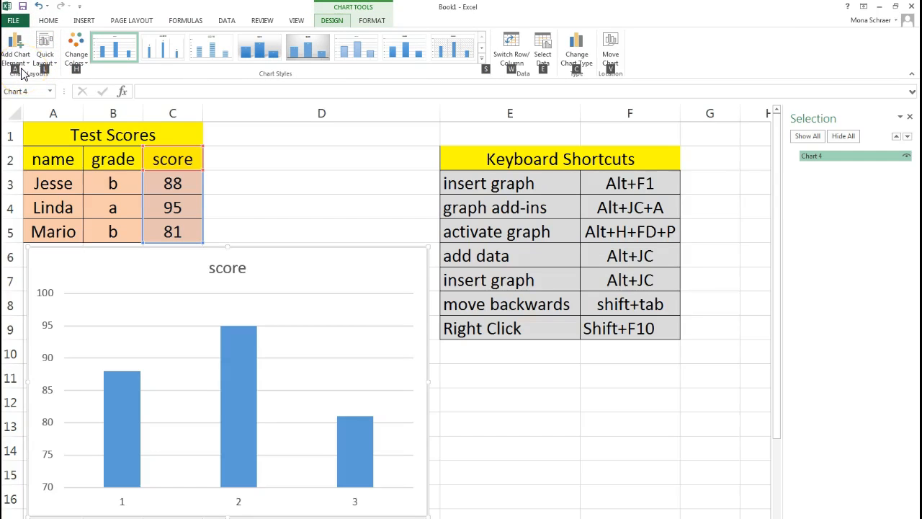
pyautogui.press('a')
pyautogui.press('Down')
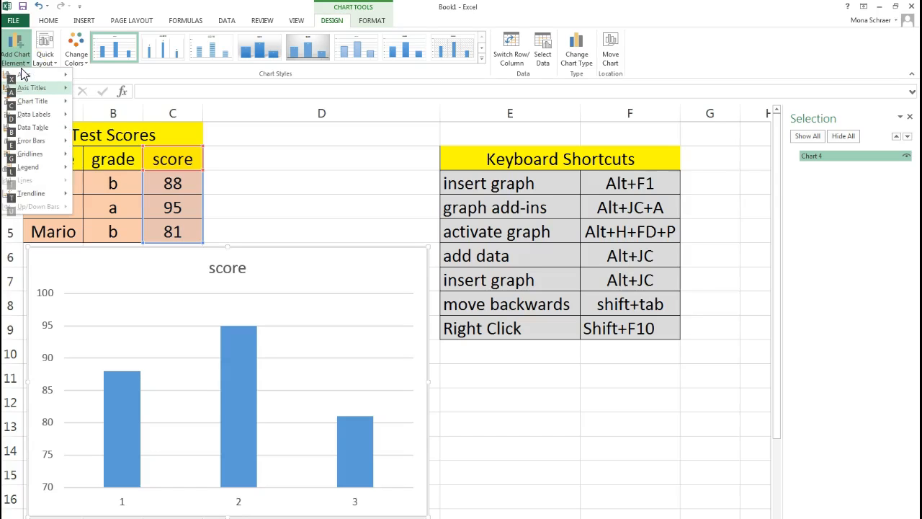
pyautogui.press('Right')
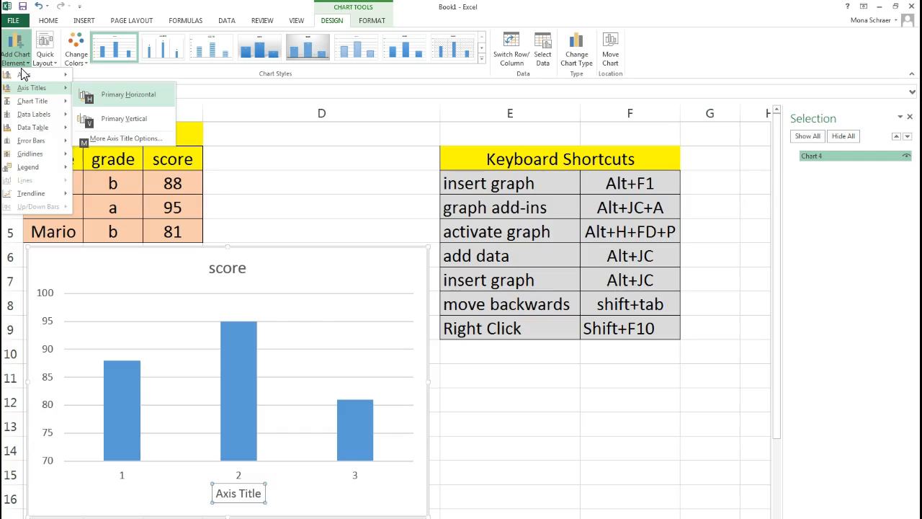
pyautogui.press('Return')
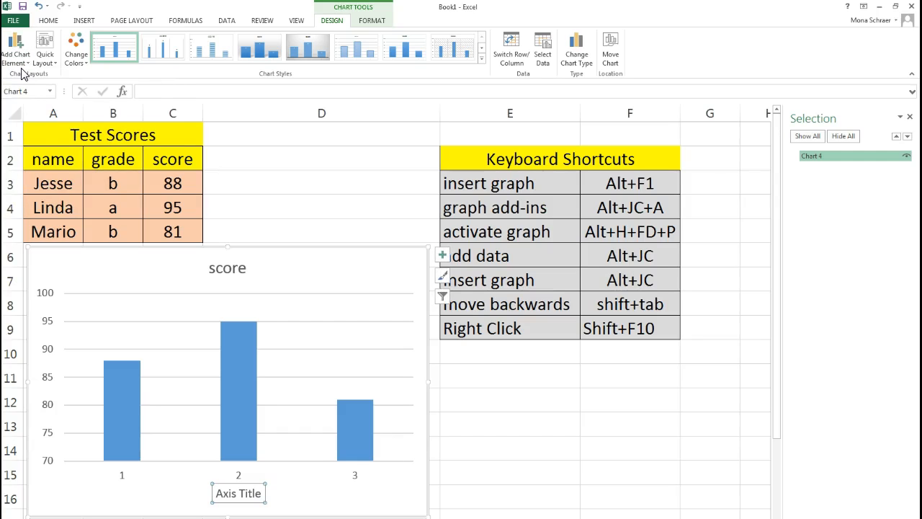
pyautogui.write('Names')
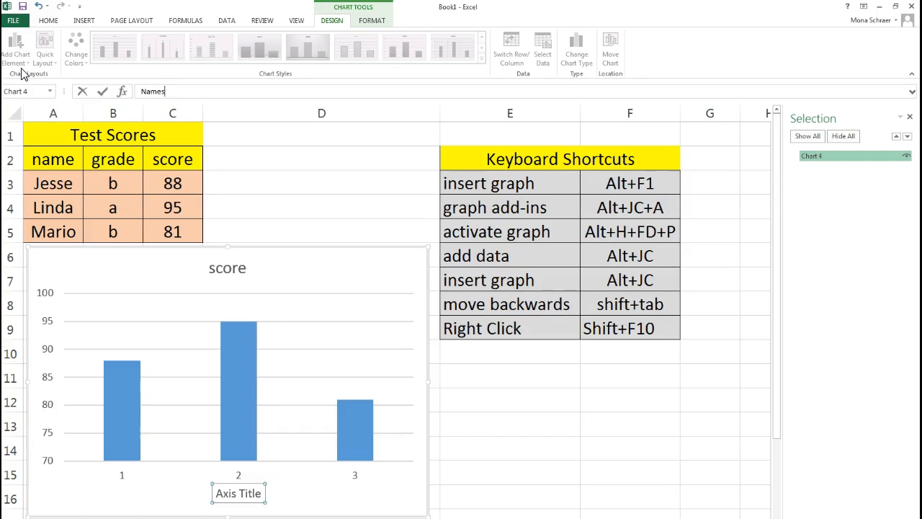
pyautogui.press('Return')
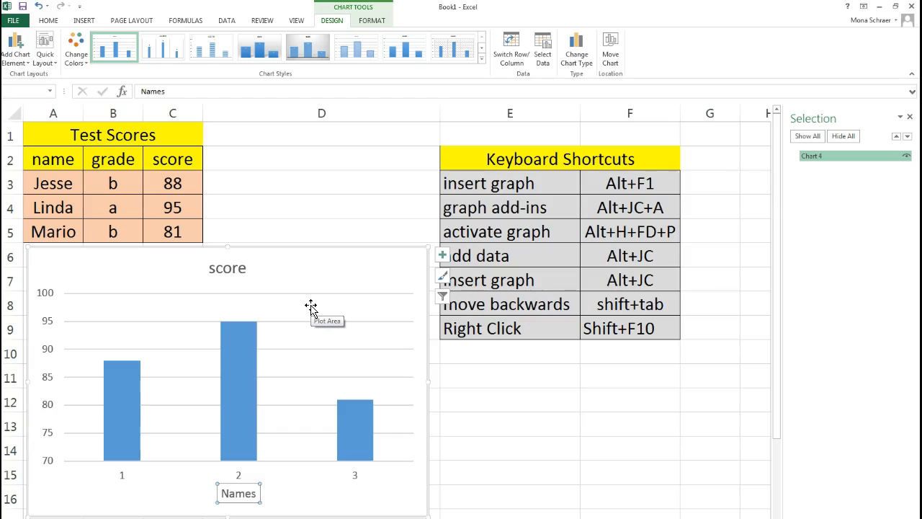
# Open the Select Data Source settings for the score chart
pyautogui.hotkey('shift', 'F10')
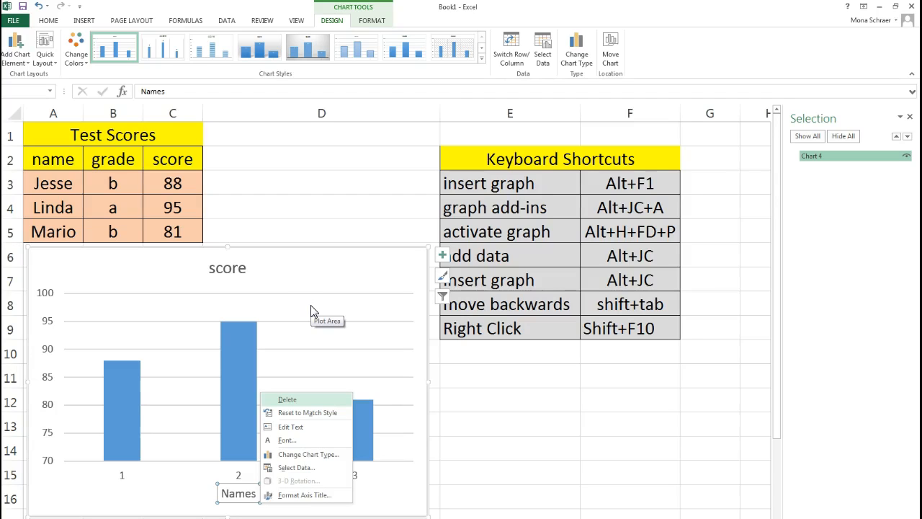
pyautogui.press('Down')
pyautogui.press('Down')
pyautogui.press('Down')
pyautogui.press('Down')
pyautogui.press('Down')
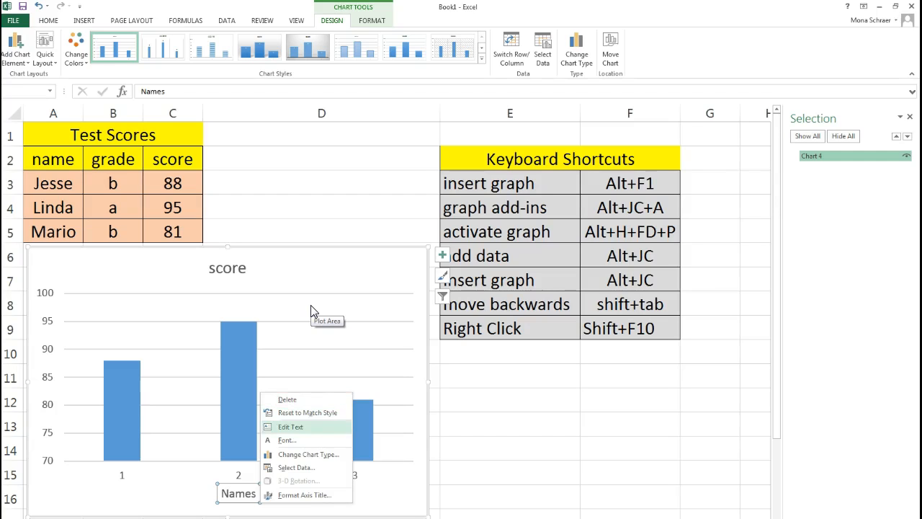
pyautogui.press('Return')
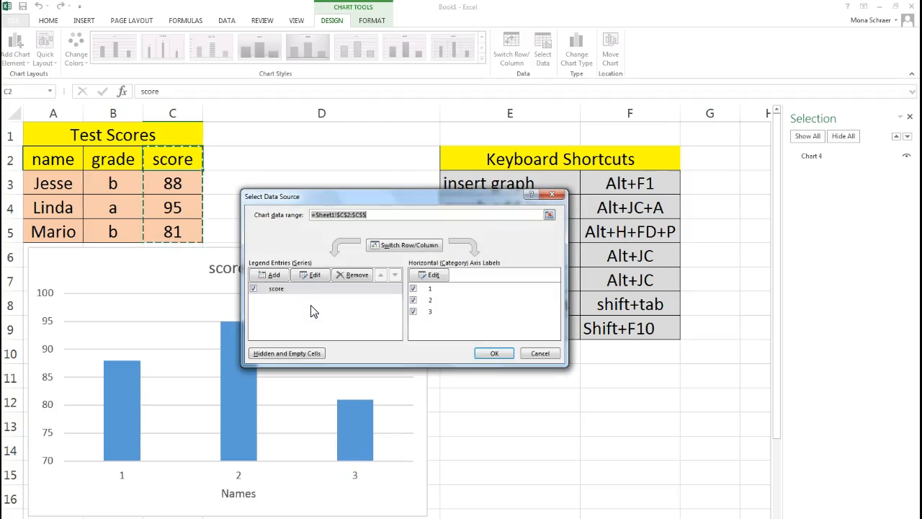
pyautogui.click(60, 186)
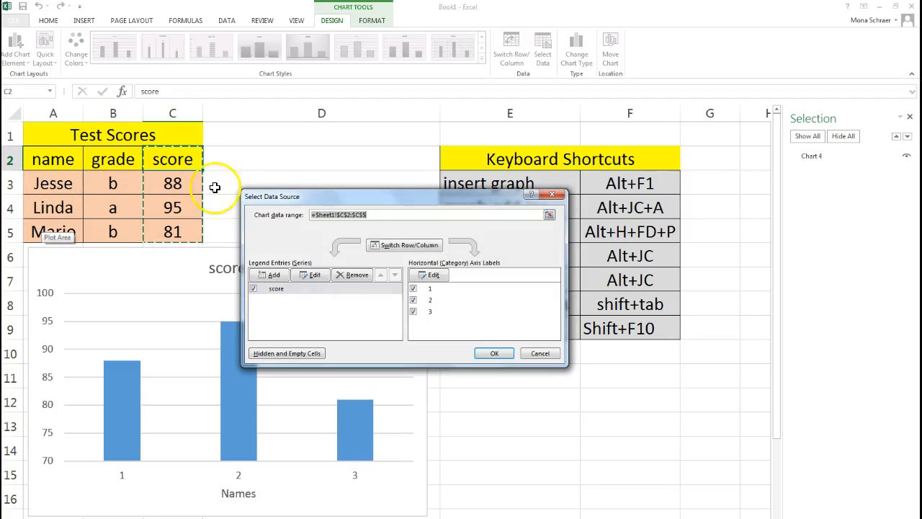
# Go to the edit option for the horizontal axis labels and move the Select Data Source dialog clear of the Test Scores table
pyautogui.press('Tab')
pyautogui.press('Tab')
pyautogui.press('Tab')
pyautogui.press('Tab')
pyautogui.press('Tab')
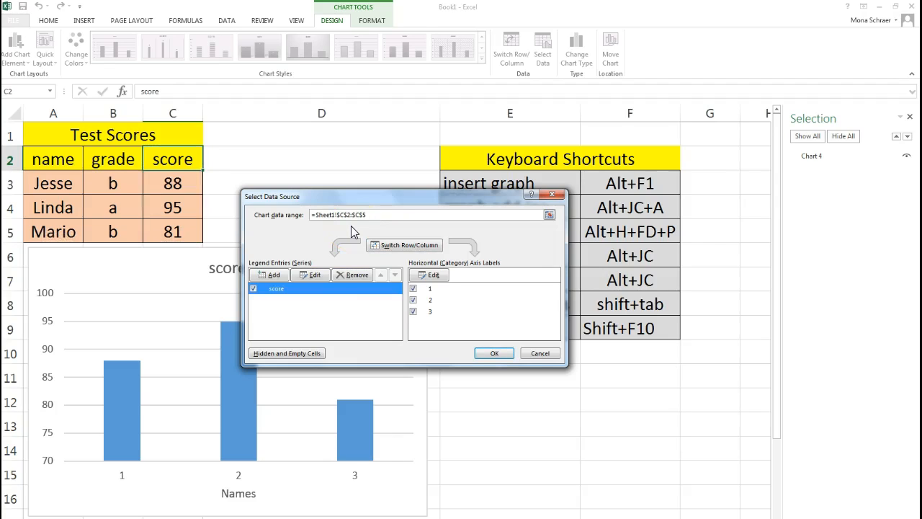
pyautogui.press('Tab')
pyautogui.press('Tab')
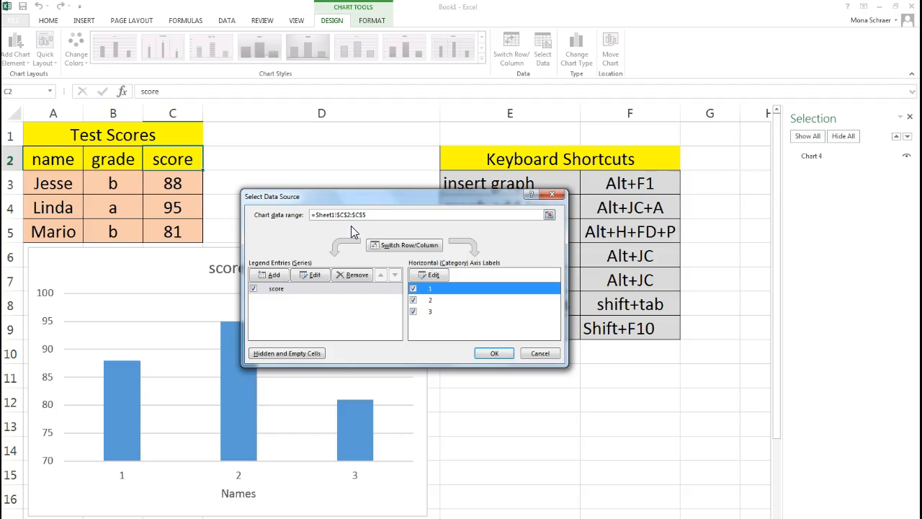
pyautogui.moveTo(396, 195); pyautogui.dragTo(262, 171)
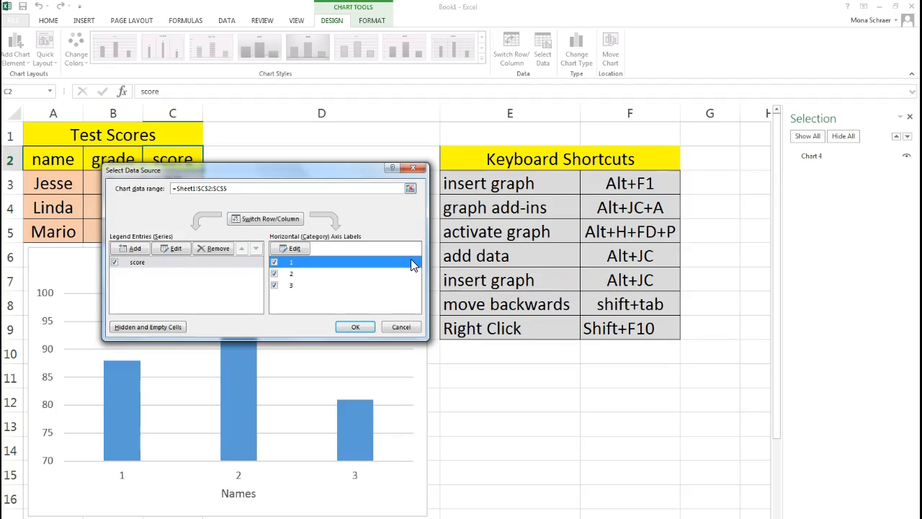
pyautogui.hotkey('shift', 'Tab')
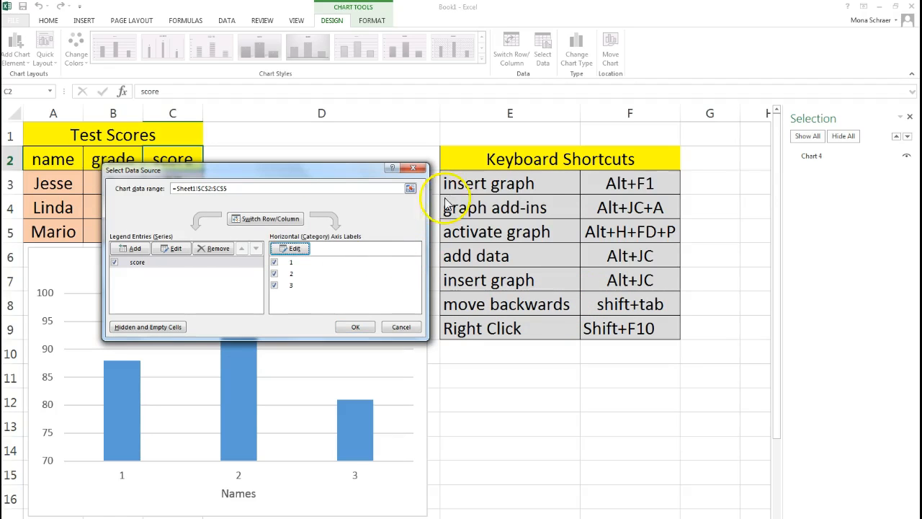
pyautogui.click(311, 169)
pyautogui.moveTo(311, 169); pyautogui.dragTo(432, 131)
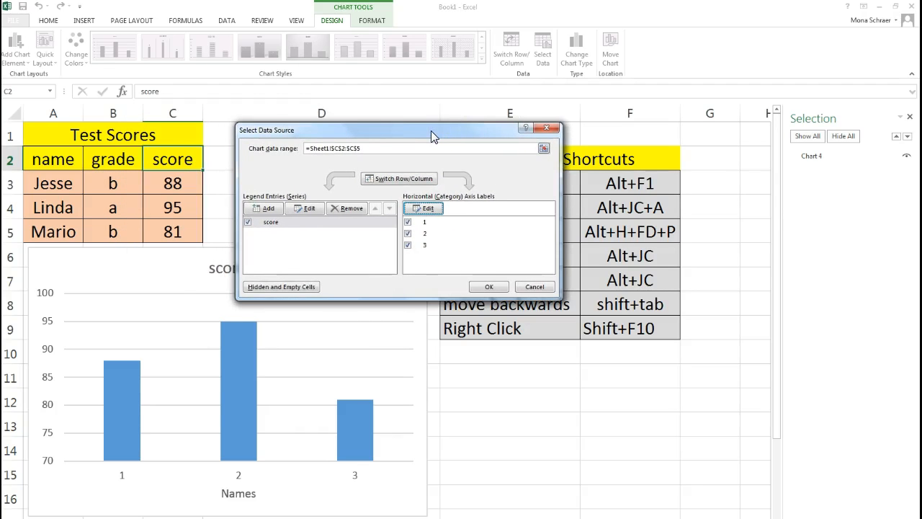
# Set the chart's horizontal axis label range to the names in A3:A5 and accept the data source changes
pyautogui.press('space')
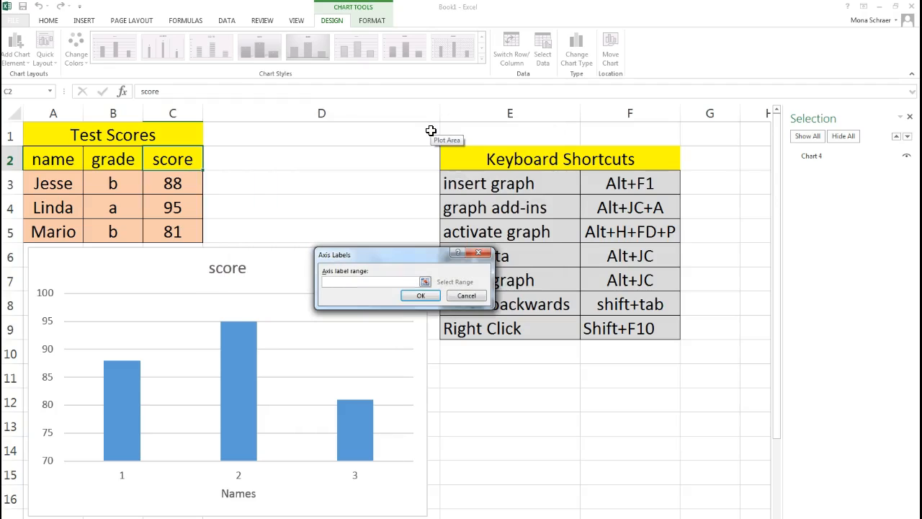
pyautogui.press('Left')
pyautogui.press('Left')
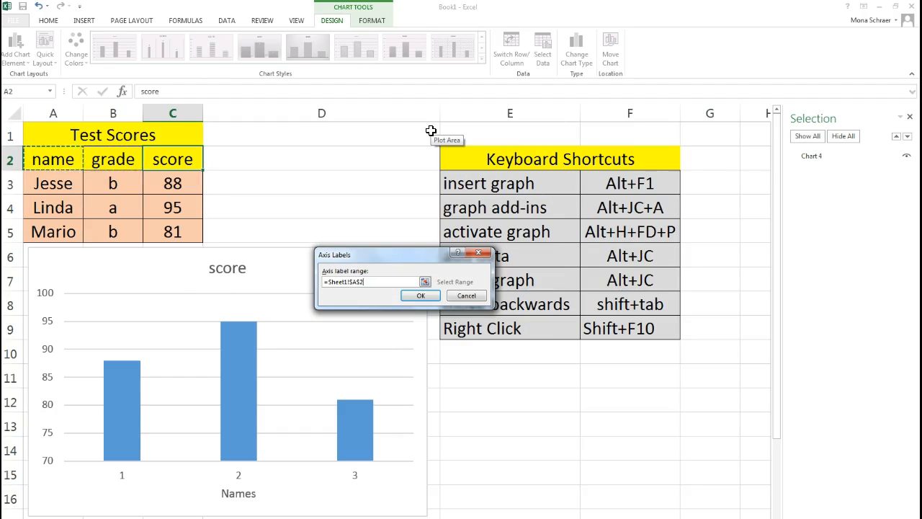
pyautogui.press('Down')
pyautogui.hotkey('shift', 'Down')
pyautogui.hotkey('shift', 'Down')
pyautogui.press('Return')
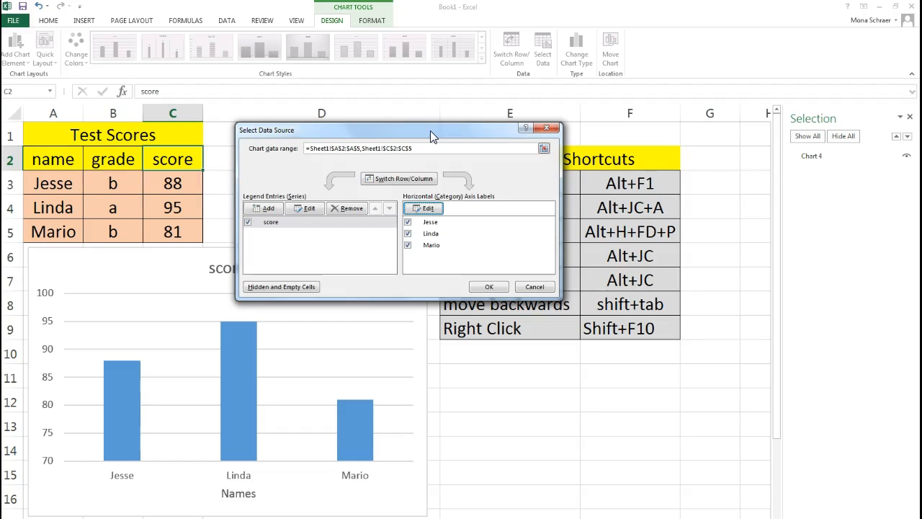
pyautogui.press('Tab')
pyautogui.press('Tab')
pyautogui.press('Tab')
pyautogui.press('Return')
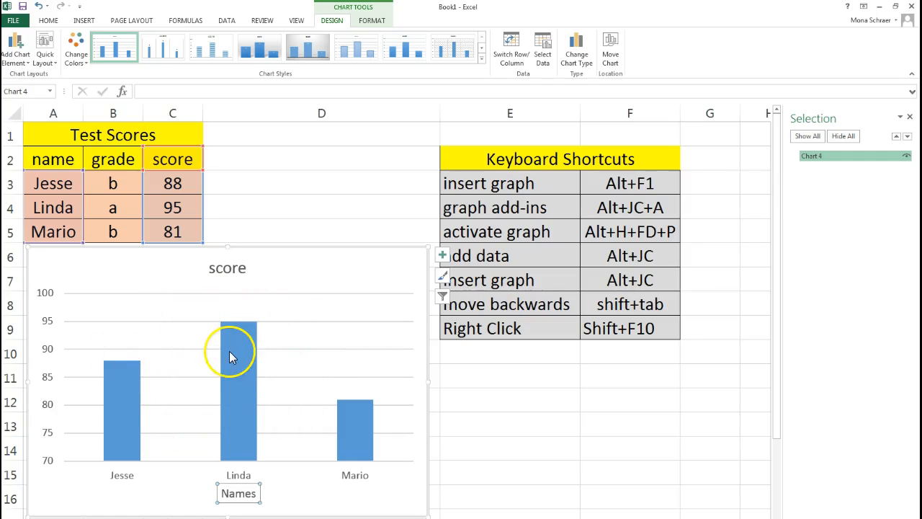
# Apply the third chart style, with horizontally striped bars and a bold uppercase title, to the score chart
pyautogui.moveTo(229, 353)
pyautogui.press('alt')
pyautogui.press('j')
pyautogui.press('c')
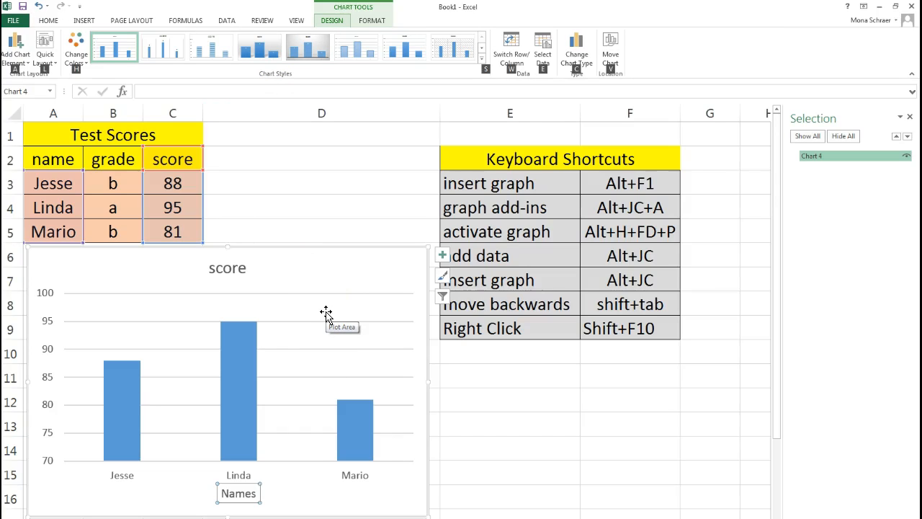
pyautogui.press('s')
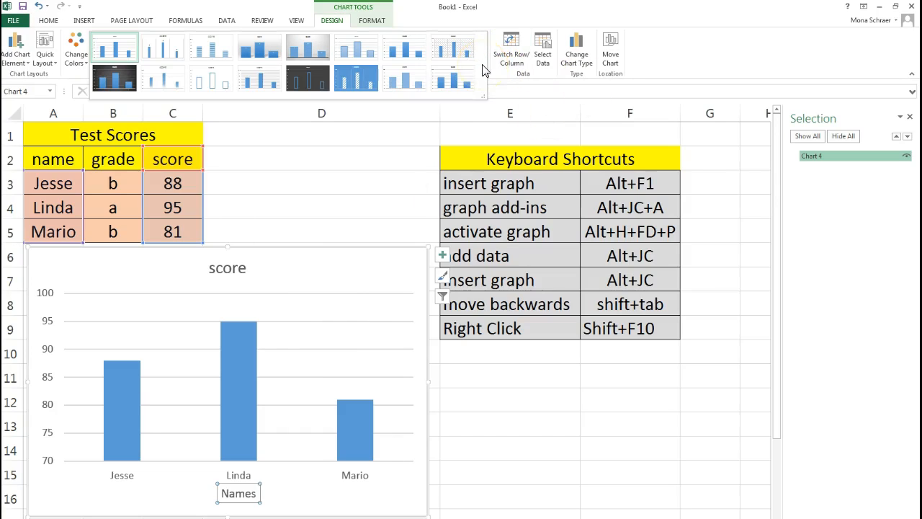
pyautogui.press('Left')
pyautogui.press('Left')
pyautogui.press('Left')
pyautogui.press('Left')
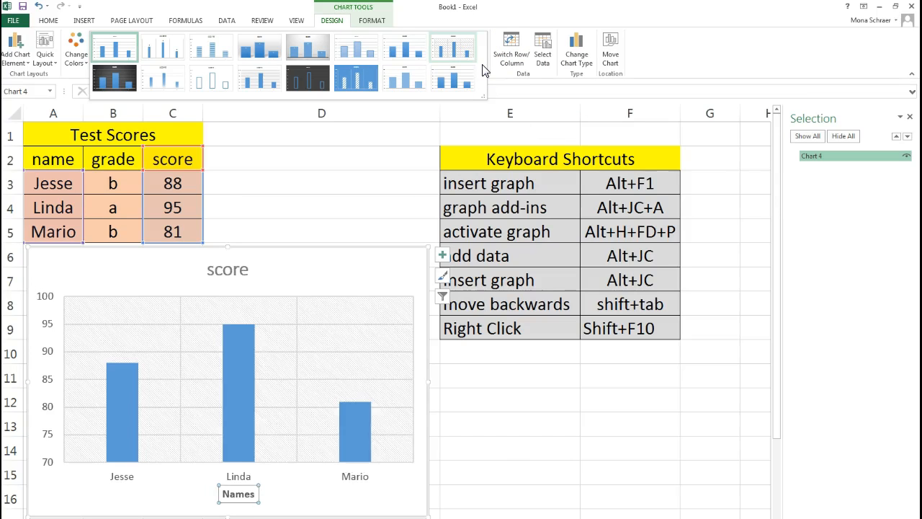
pyautogui.press('Left')
pyautogui.press('Left')
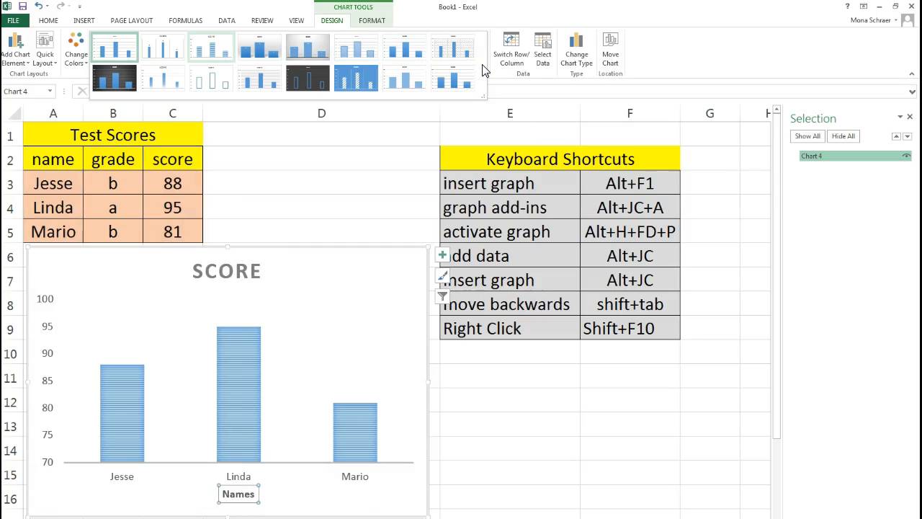
pyautogui.press('Return')
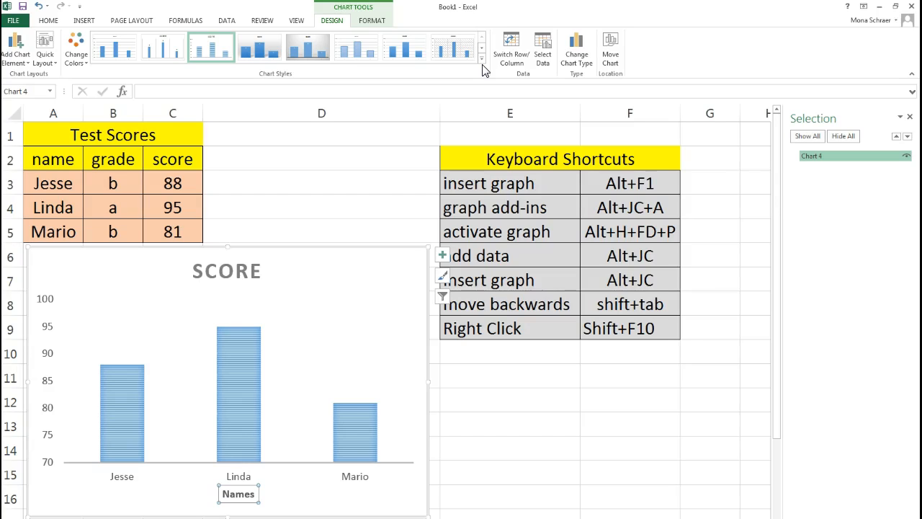
# Start a picture fill for the selected Names axis title and open the browser for local image files
pyautogui.press('alt')
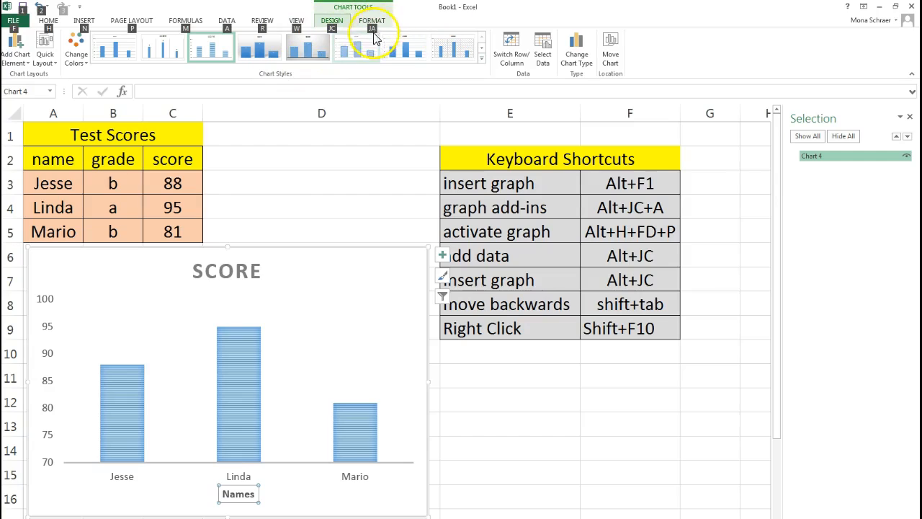
pyautogui.press('j')
pyautogui.press('a')
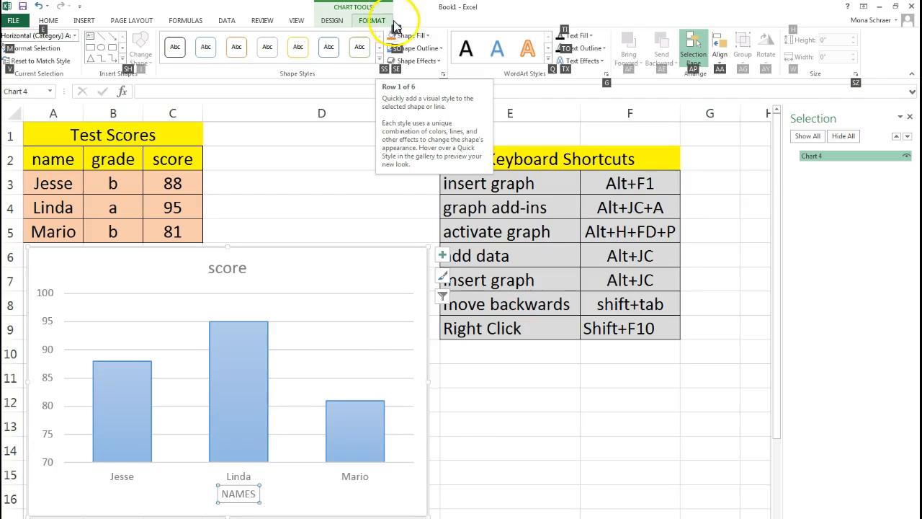
pyautogui.press('s')
pyautogui.press('f')
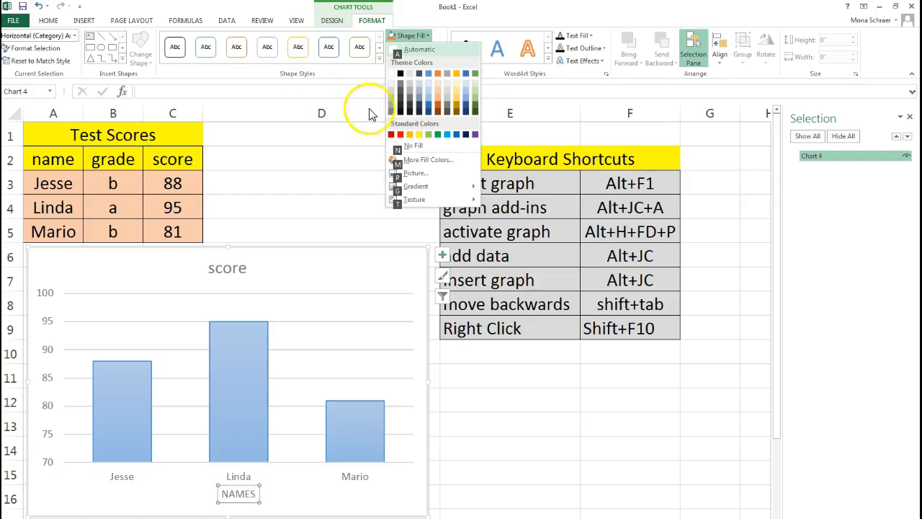
pyautogui.click(412, 176)
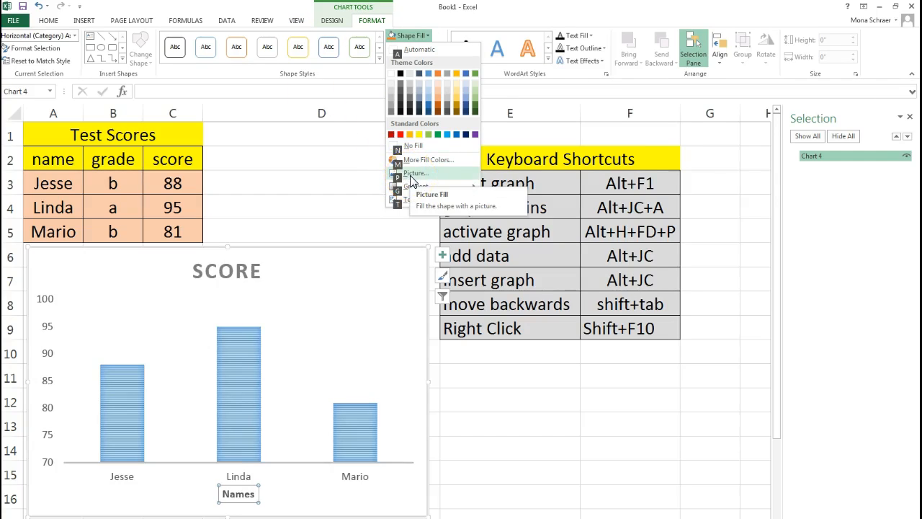
pyautogui.click(412, 177)
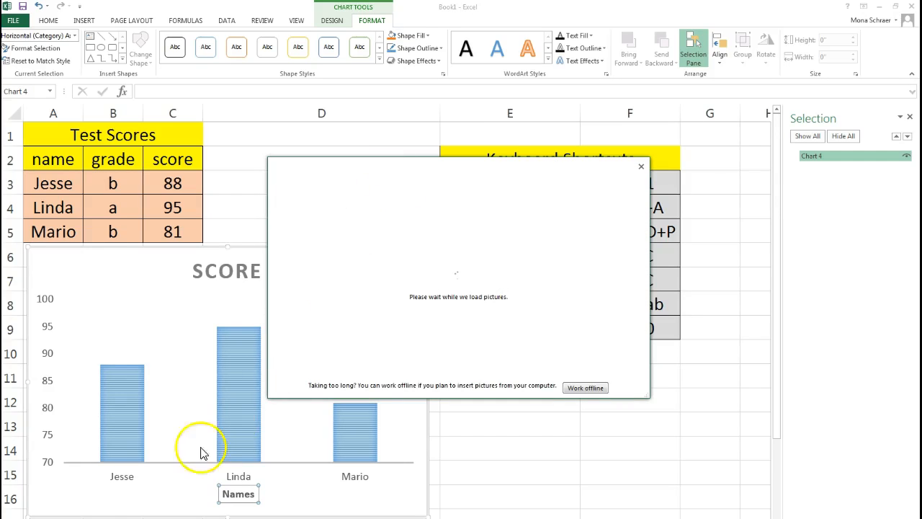
pyautogui.press('Return')
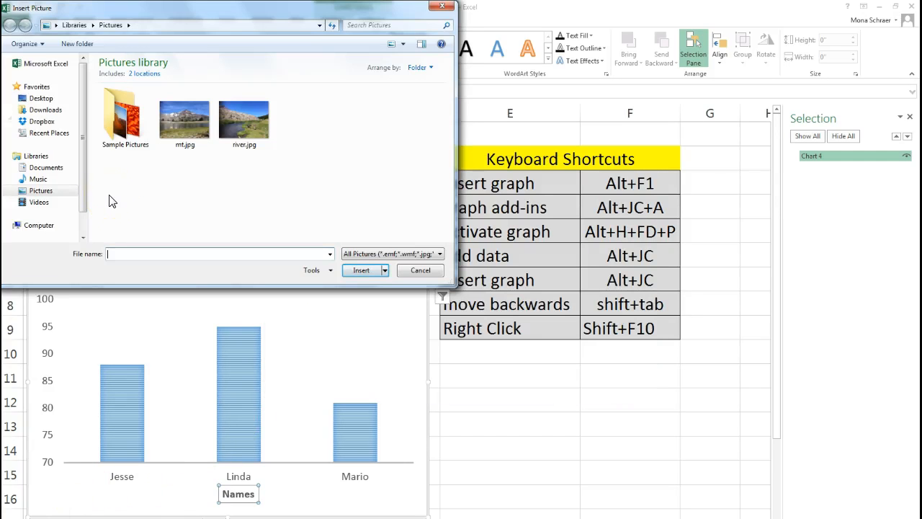
# Browse the Pictures library to its My Pictures folder and move into the list of image files
pyautogui.press('Tab')
pyautogui.press('Tab')
pyautogui.press('Tab')
pyautogui.press('Tab')
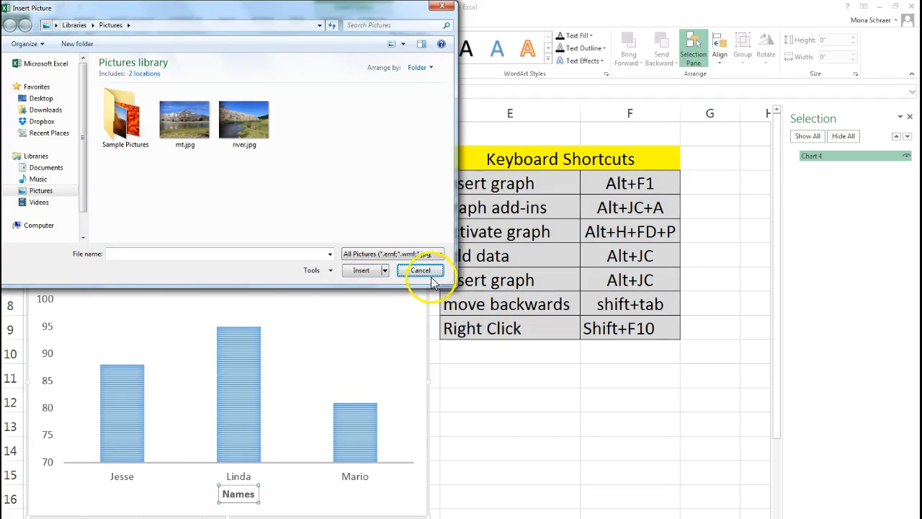
pyautogui.press('Tab')
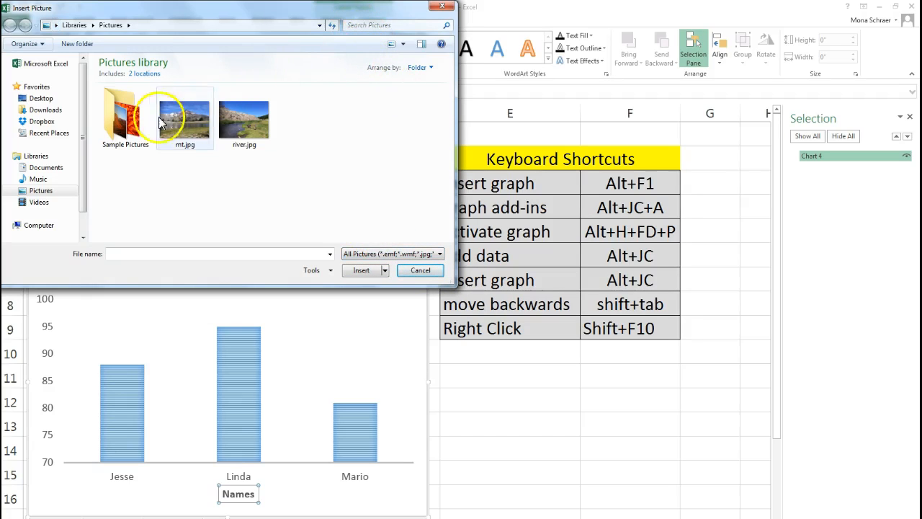
pyautogui.press('Up')
pyautogui.press('Up')
pyautogui.press('Up')
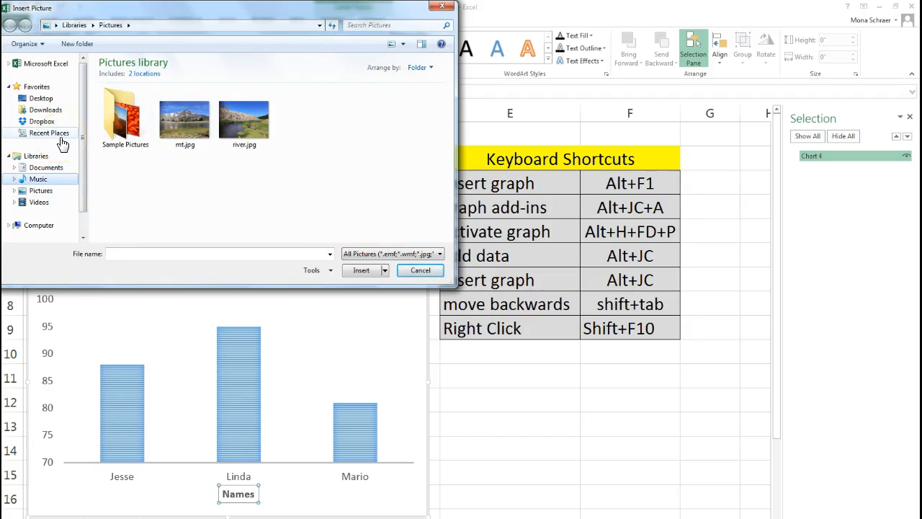
pyautogui.press('Down')
pyautogui.press('Down')
pyautogui.press('Down')
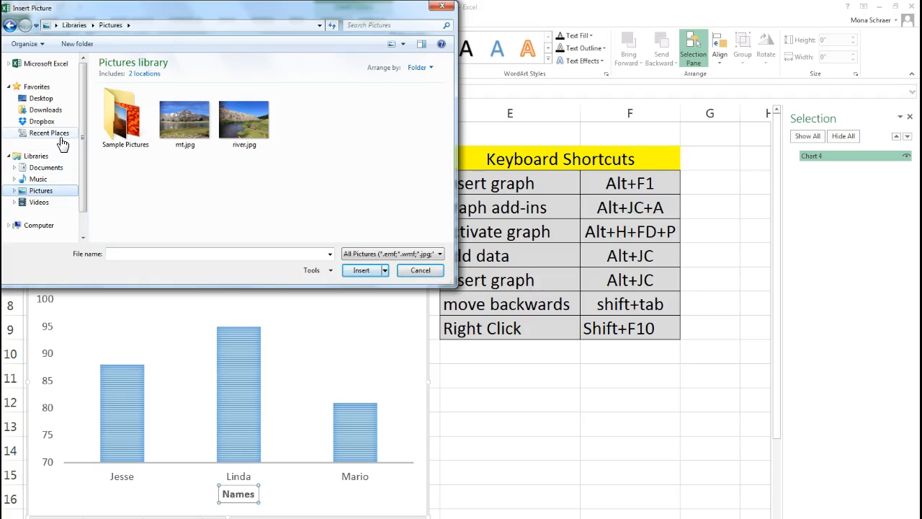
pyautogui.press('Tab')
pyautogui.press('Tab')
pyautogui.hotkey('shift', 'Tab')
pyautogui.press('Tab')
pyautogui.press('Tab')
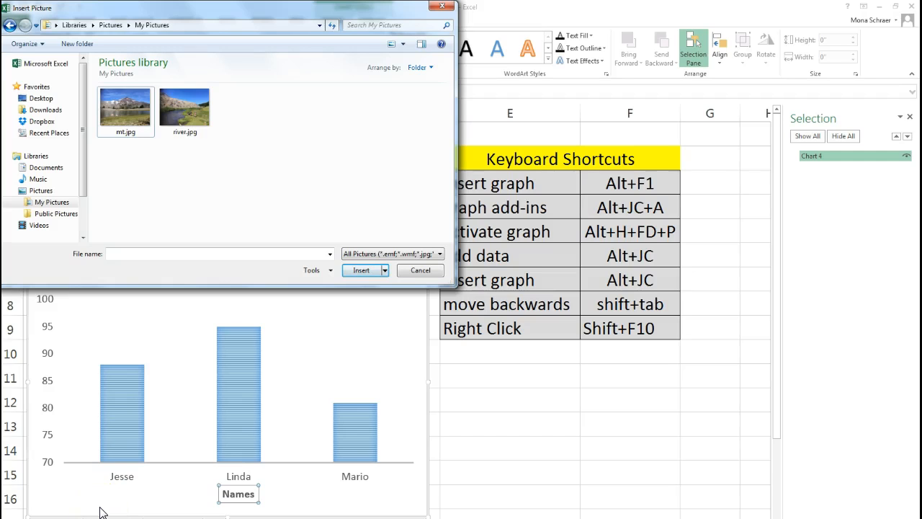
# Try river.jpg as the picture fill of the Names axis title and undo that fill
pyautogui.press('Right')
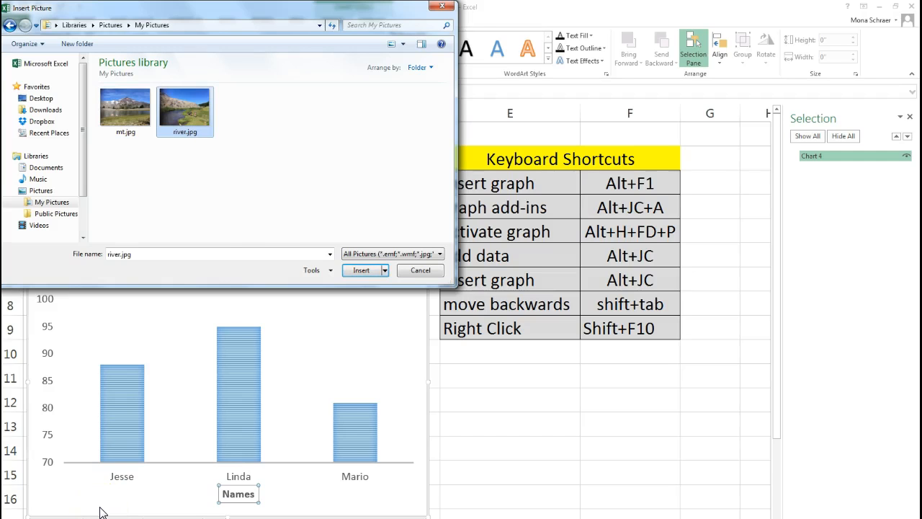
pyautogui.press('Return')
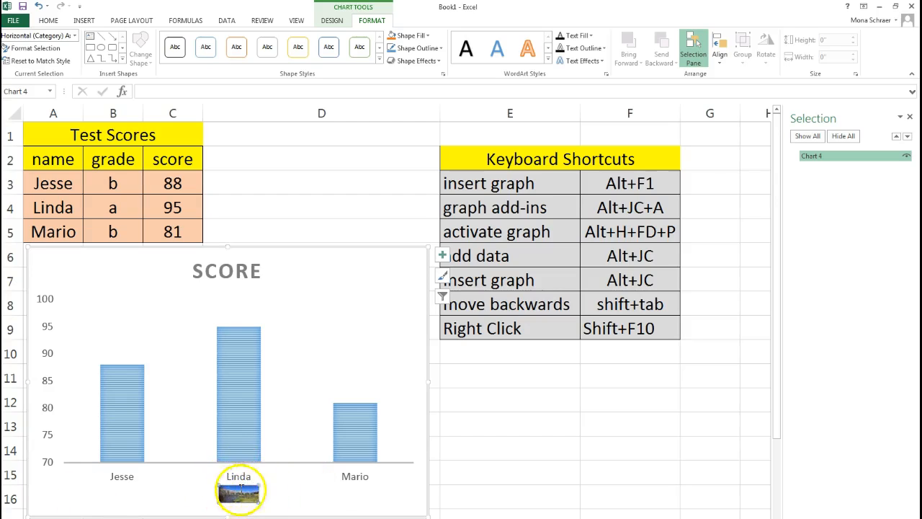
pyautogui.hotkey('ctrl', 'z')
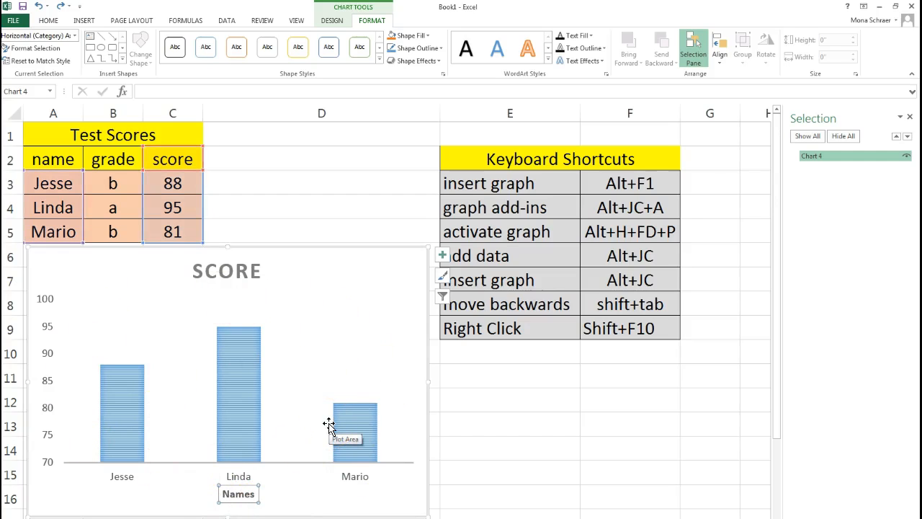
# Cycle the selection through the score series and its individual columns, ending with the whole chart area selected
pyautogui.press('Tab')
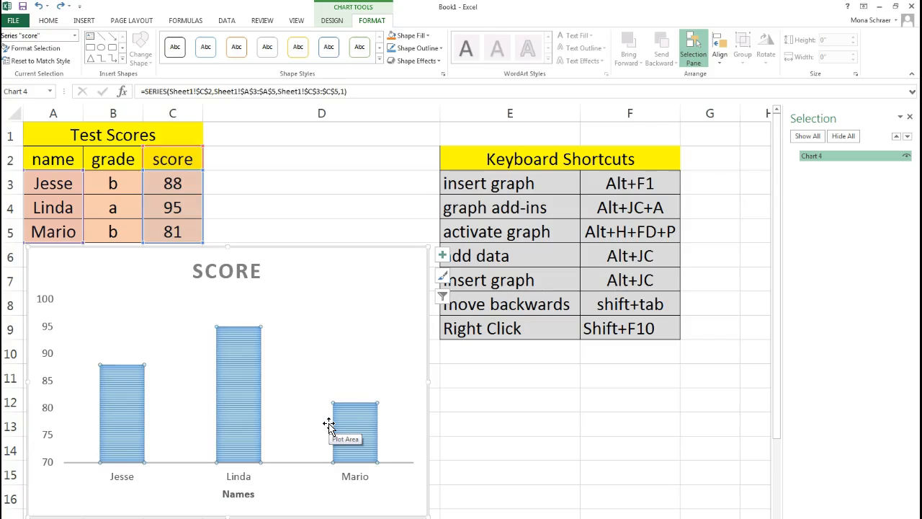
pyautogui.press('Right')
pyautogui.press('Right')
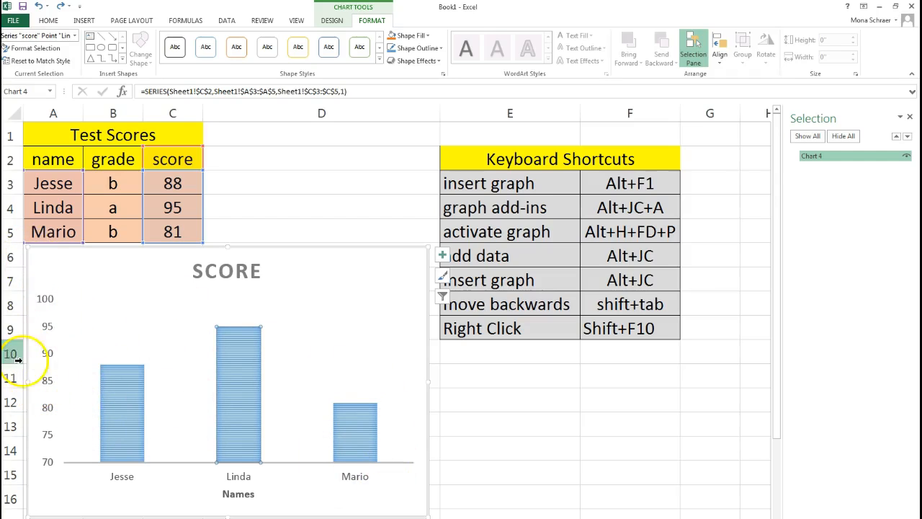
pyautogui.click(368, 461)
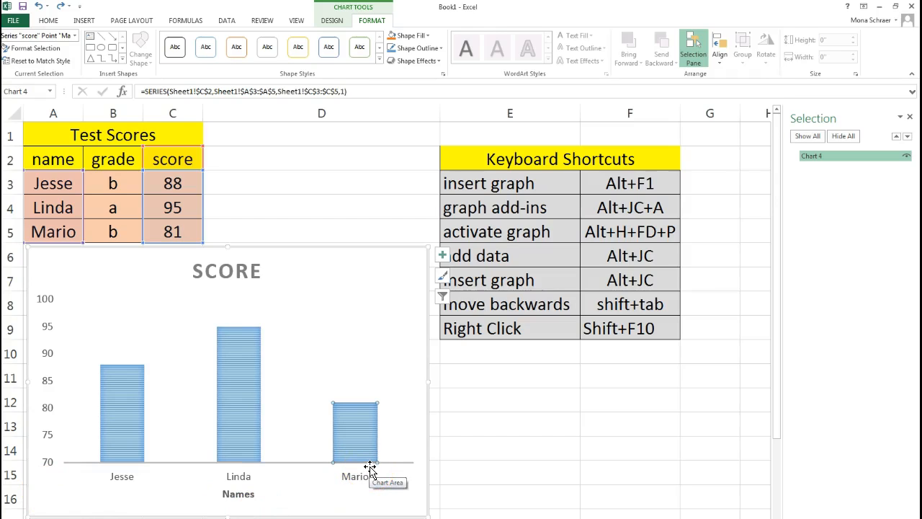
pyautogui.press('Escape')
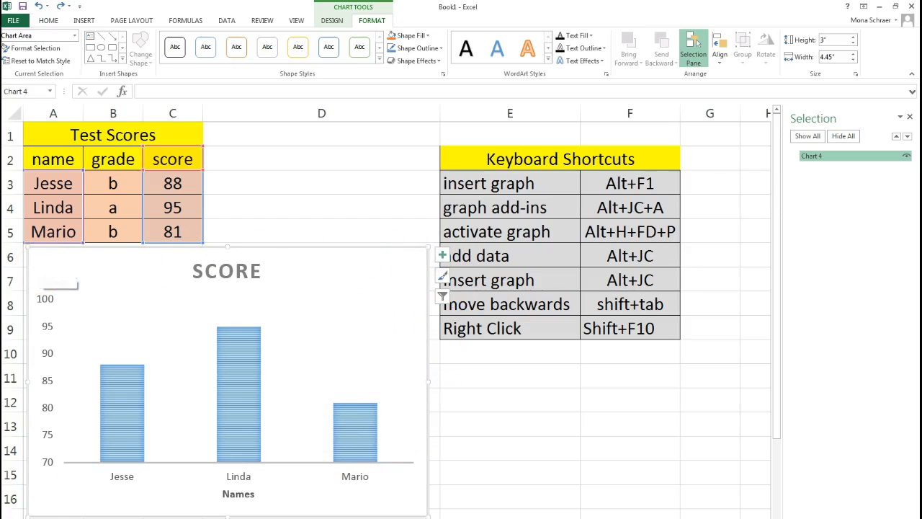
# Fill the chart area with the picture file mt.jpg from the computer
pyautogui.click(317, 161)
pyautogui.press('alt')
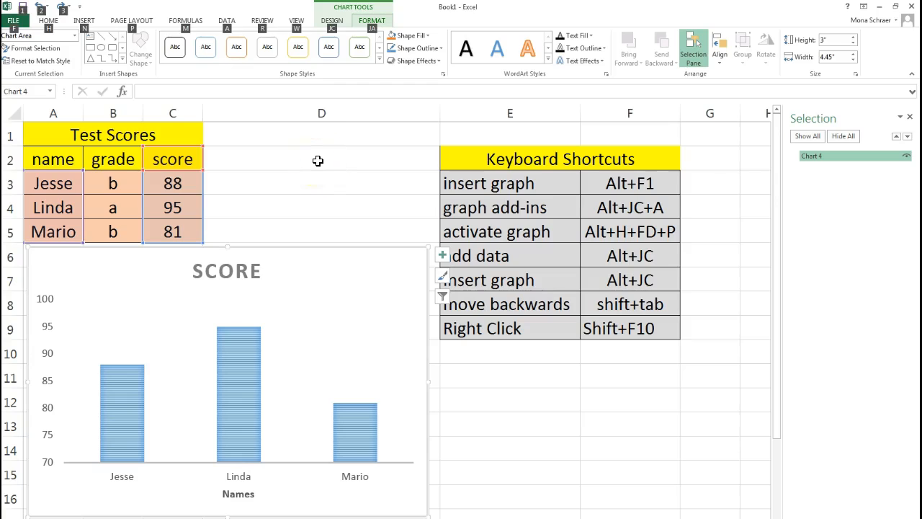
pyautogui.press('j')
pyautogui.press('a')
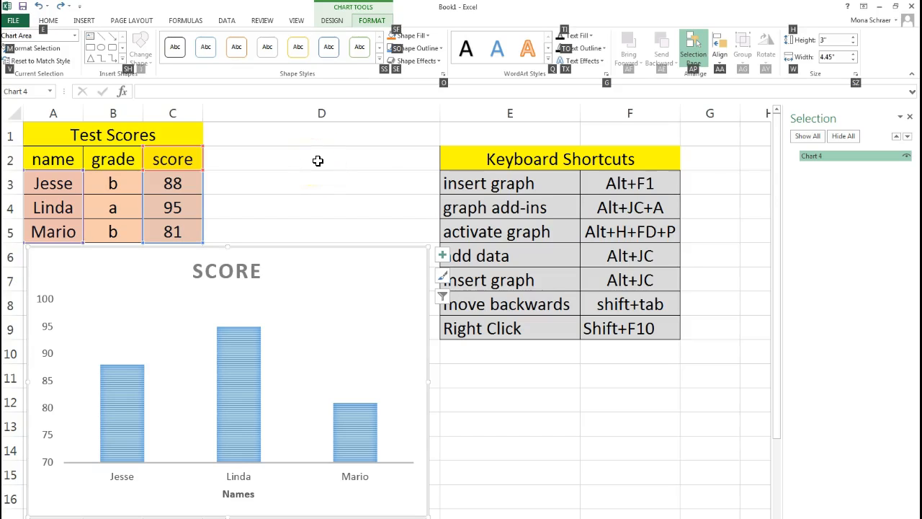
pyautogui.press('s')
pyautogui.press('f')
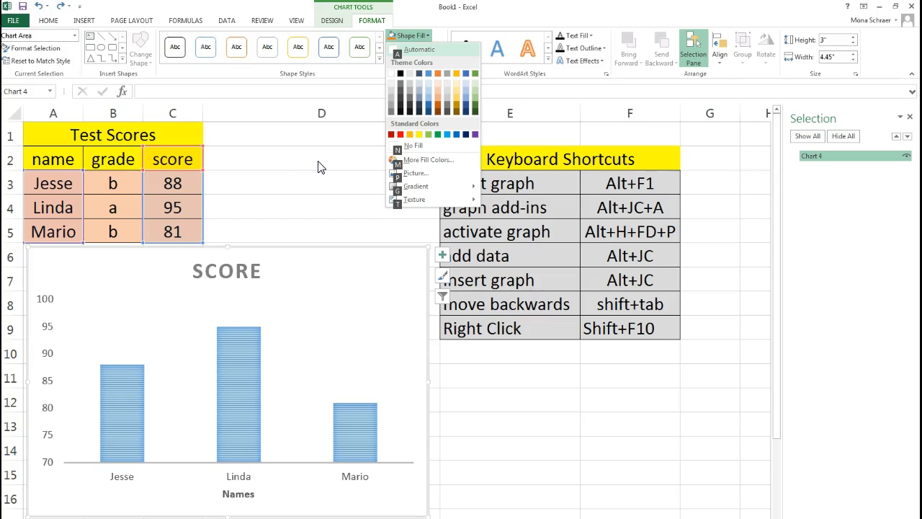
pyautogui.press('p')
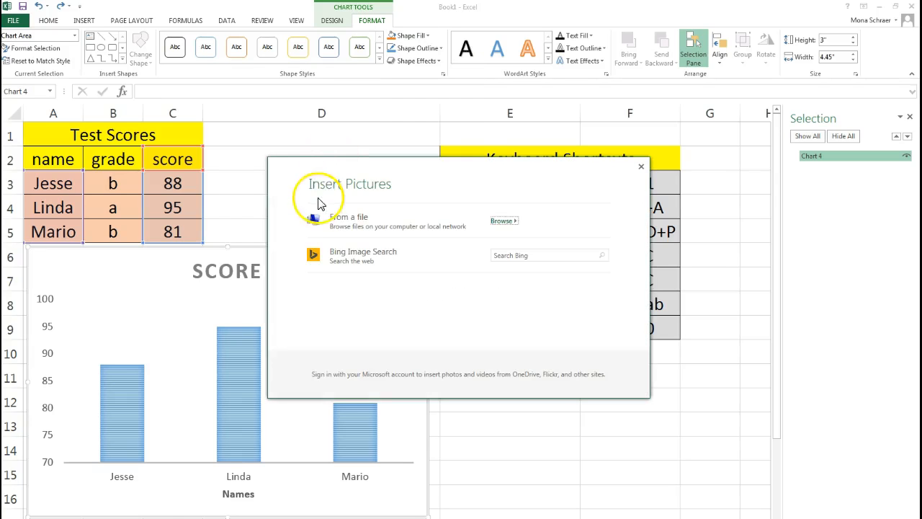
pyautogui.click(319, 221)
pyautogui.doubleClick(125, 108)
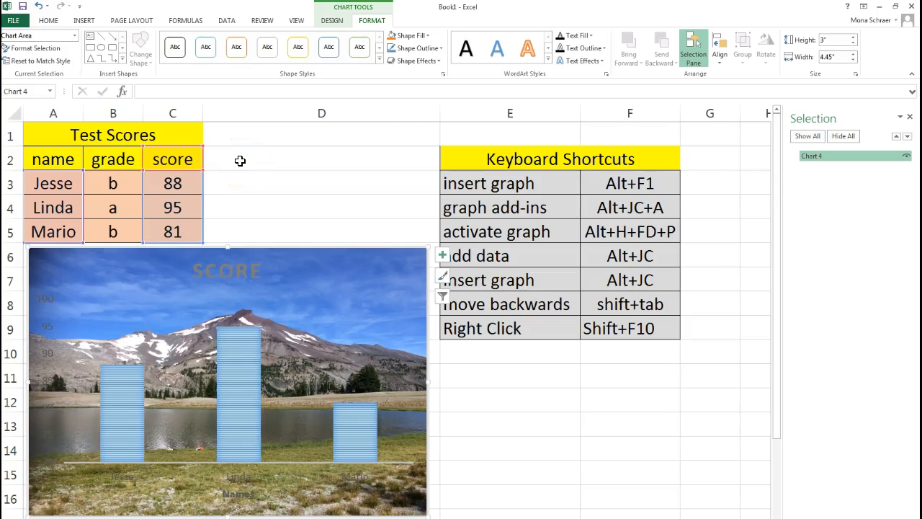
# Cycle through the chart elements and select the horizontal category axis with the name labels
pyautogui.click(62, 303)
pyautogui.click(146, 432)
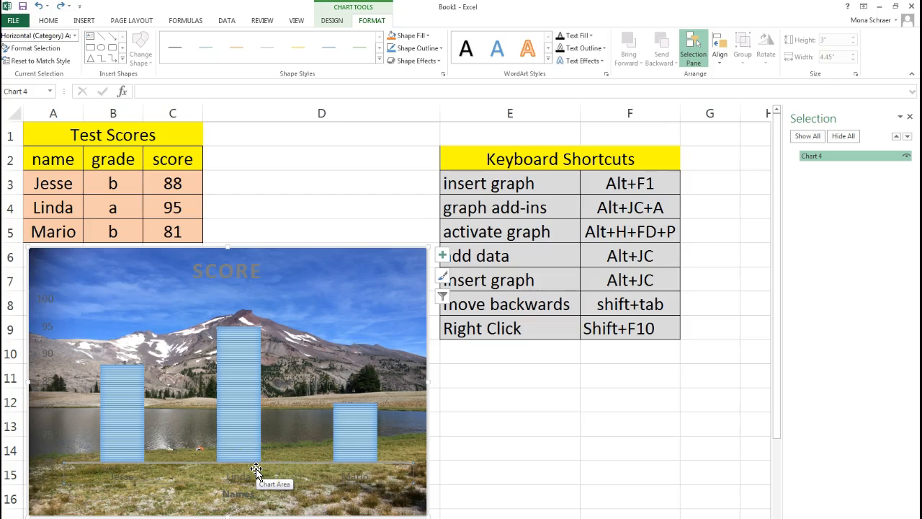
pyautogui.press('Tab')
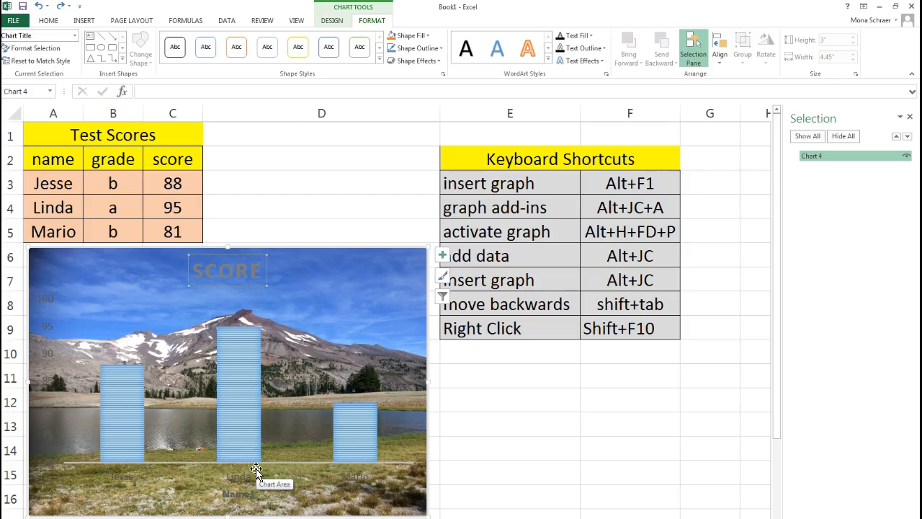
pyautogui.hotkey('shift', 'Tab')
pyautogui.press('Tab')
pyautogui.press('Tab')
pyautogui.press('Tab')
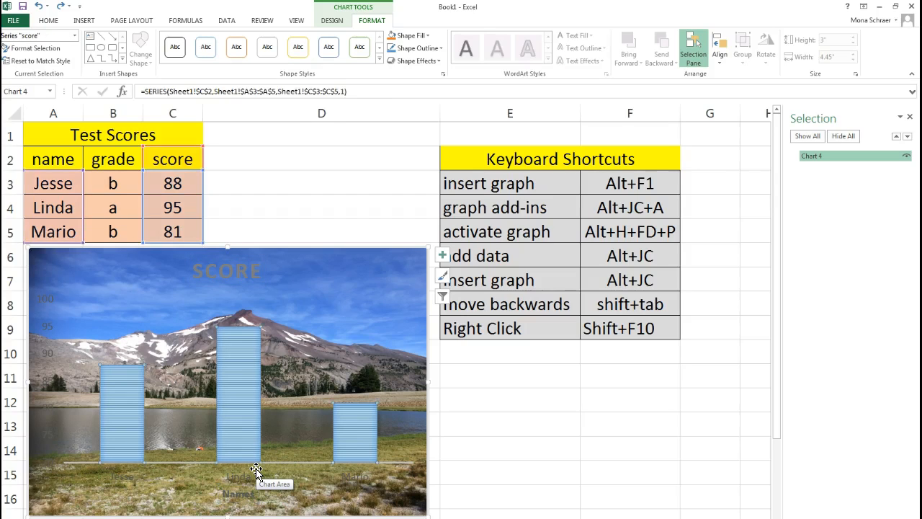
pyautogui.press('Tab')
pyautogui.press('Tab')
pyautogui.press('Tab')
pyautogui.press('Tab')
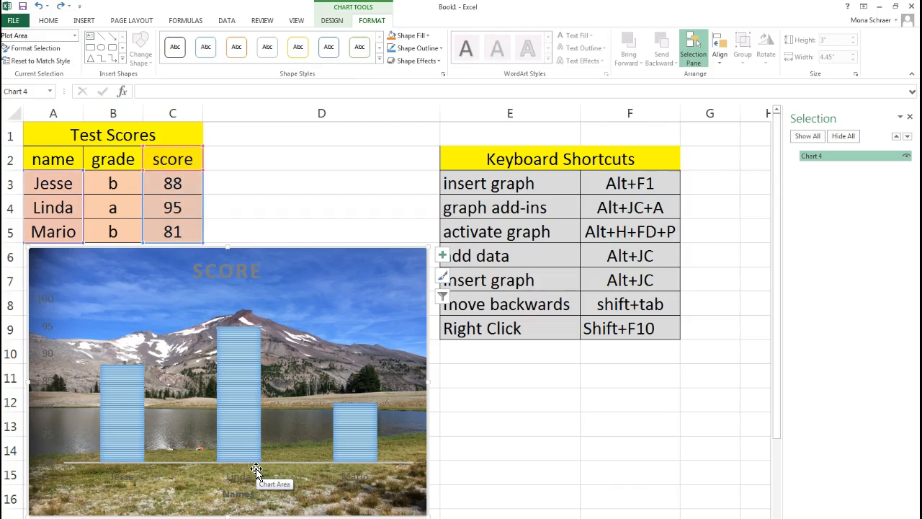
pyautogui.press('Tab')
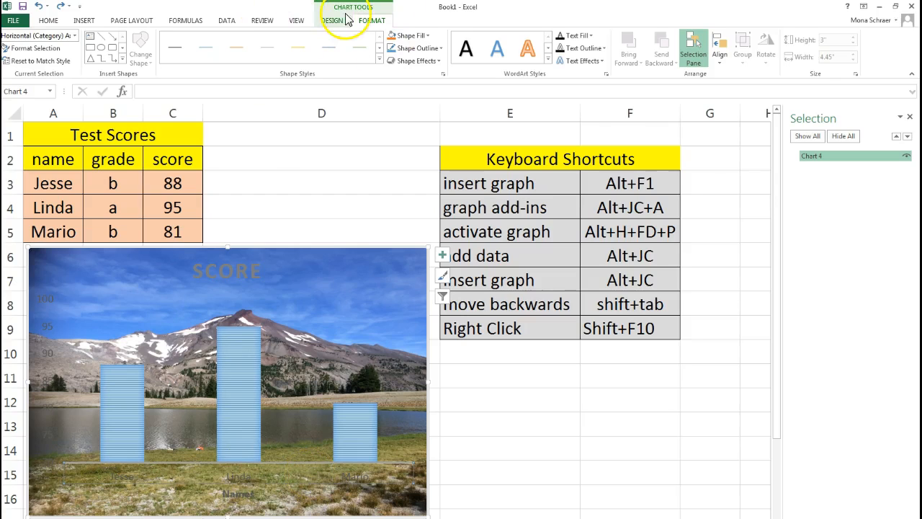
# Open the Font settings for the selected horizontal axis labels
pyautogui.hotkey('shift', 'F10')
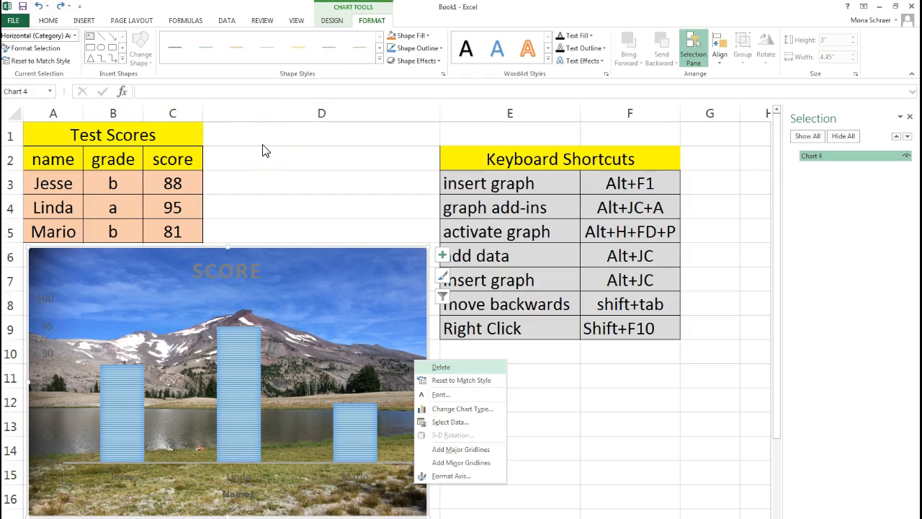
pyautogui.press('Down')
pyautogui.press('Down')
pyautogui.press('Down')
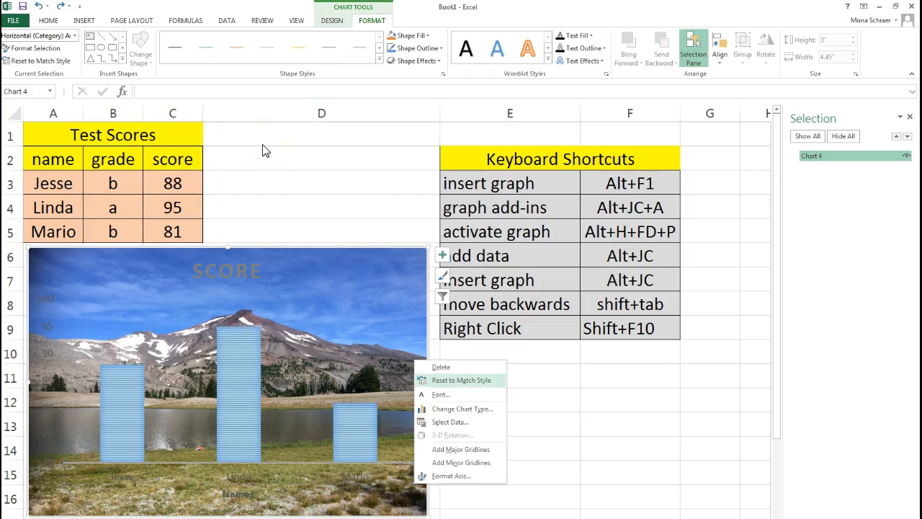
pyautogui.press('Down')
pyautogui.press('Up')
pyautogui.press('Up')
pyautogui.press('Return')
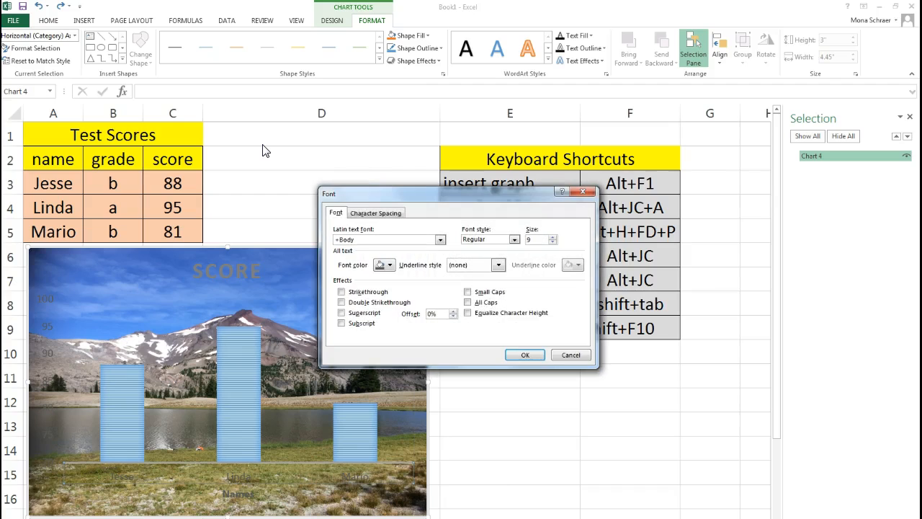
# Choose a gold theme color as the font color for the horizontal axis labels
pyautogui.press('Tab')
pyautogui.press('Tab')
pyautogui.press('Tab')
pyautogui.press('Tab')
pyautogui.press('Tab')
pyautogui.hotkey('shift', 'Tab')
pyautogui.hotkey('alt', 'Down')
pyautogui.press('Down')
pyautogui.press('Down')
pyautogui.press('Down')
pyautogui.press('Down')
pyautogui.press('Down')
pyautogui.press('Down')
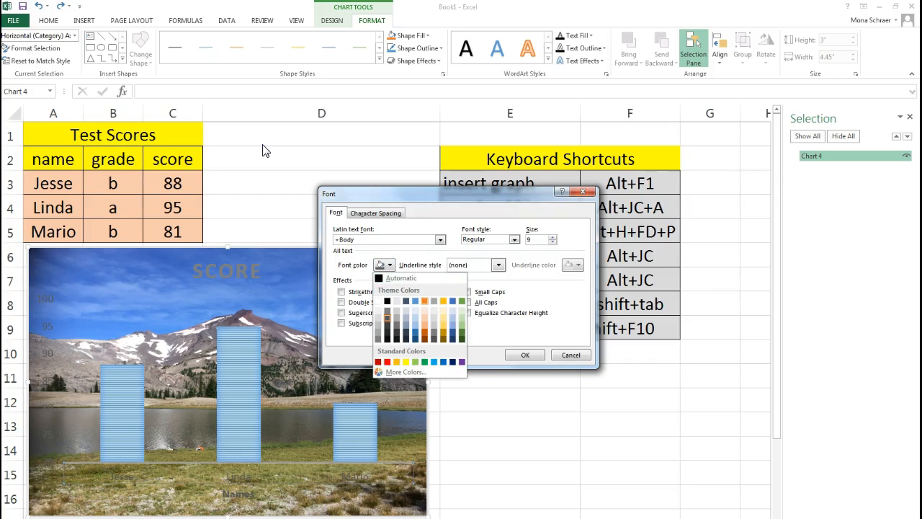
pyautogui.press('Down')
pyautogui.press('Right')
pyautogui.press('Right')
pyautogui.press('Up')
pyautogui.press('Up')
pyautogui.press('Return')
pyautogui.press('Tab')
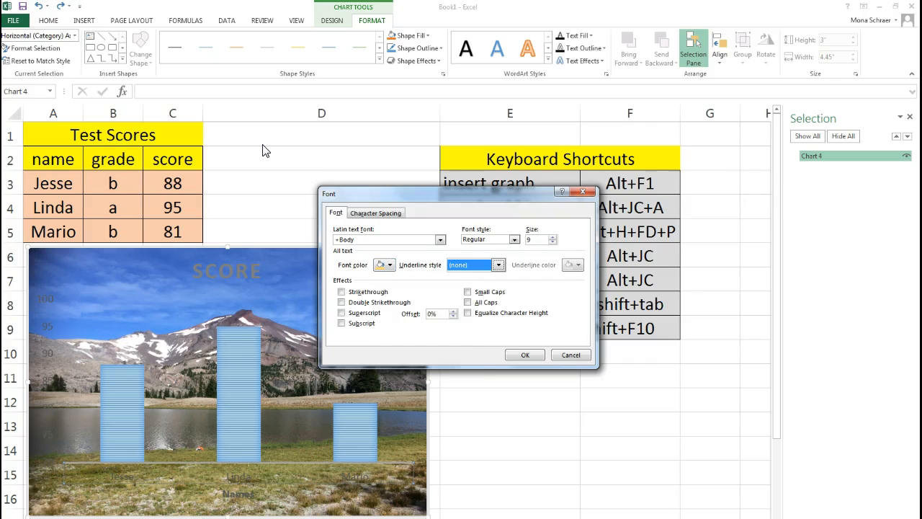
# Leave the remaining font options as they are and accept the Font settings for the name labels
pyautogui.press('Tab')
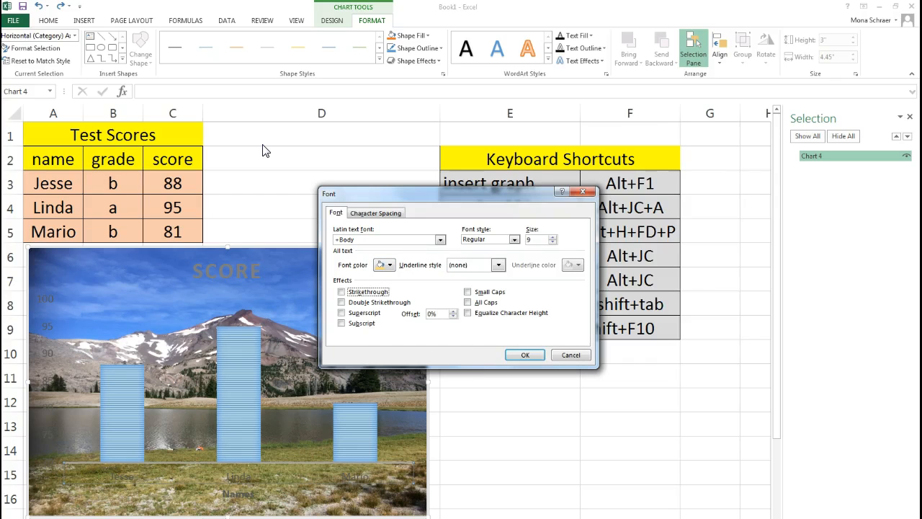
pyautogui.press('Tab')
pyautogui.press('Tab')
pyautogui.press('Tab')
pyautogui.press('Tab')
pyautogui.press('Tab')
pyautogui.press('Tab')
pyautogui.press('Tab')
pyautogui.press('Tab')
pyautogui.press('Return')
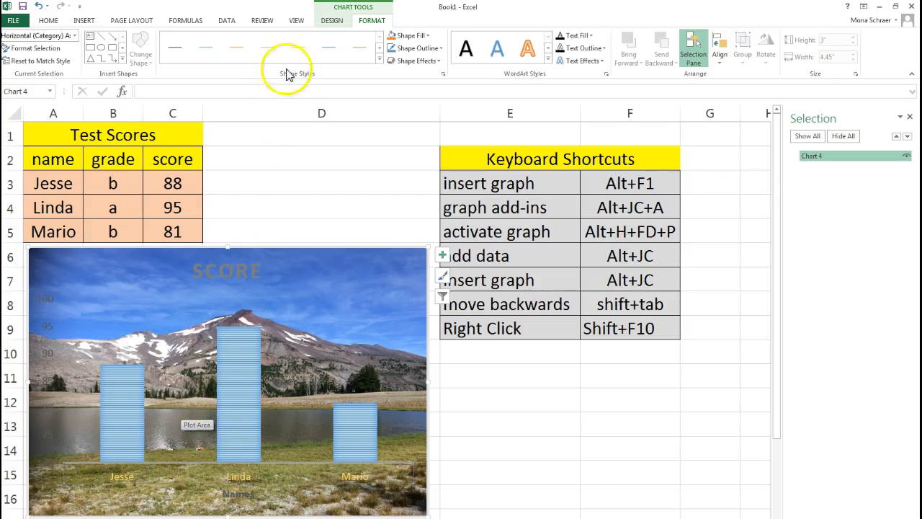
# Open the Move Chart settings for the score chart
pyautogui.press('alt')
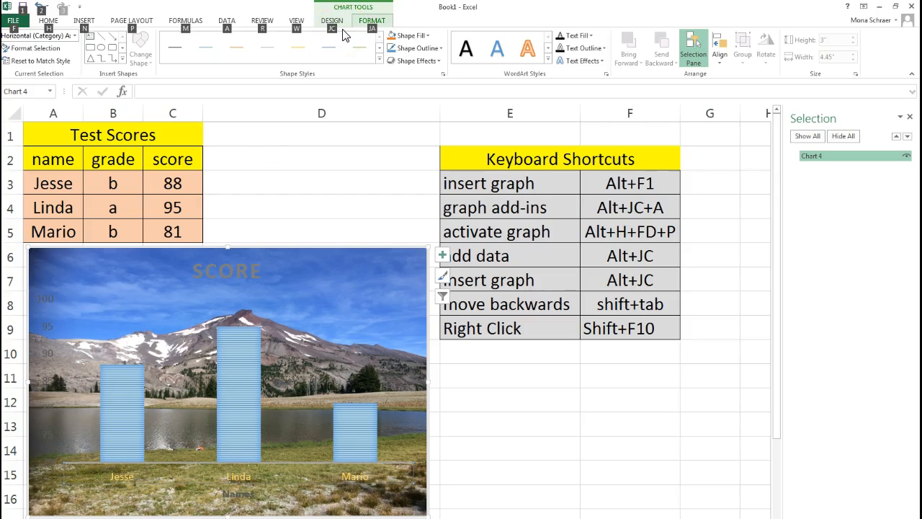
pyautogui.press('j')
pyautogui.press('c')
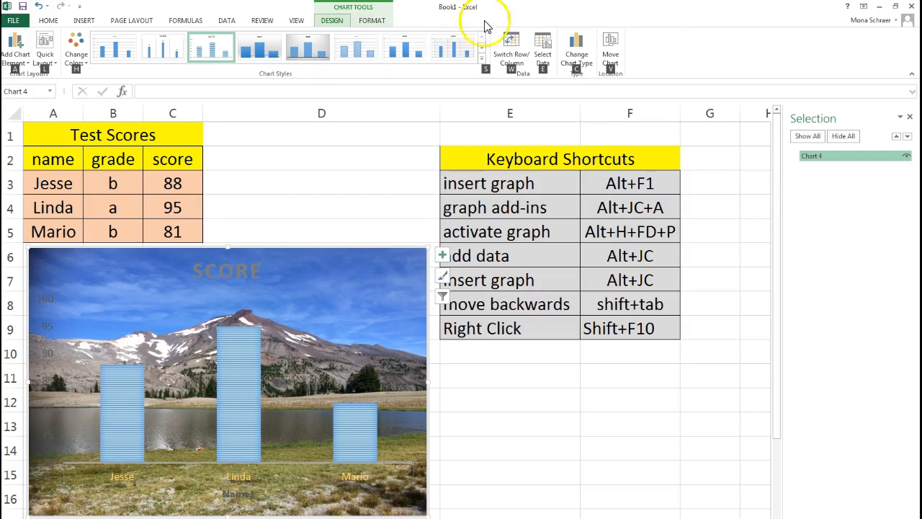
pyautogui.press('v')
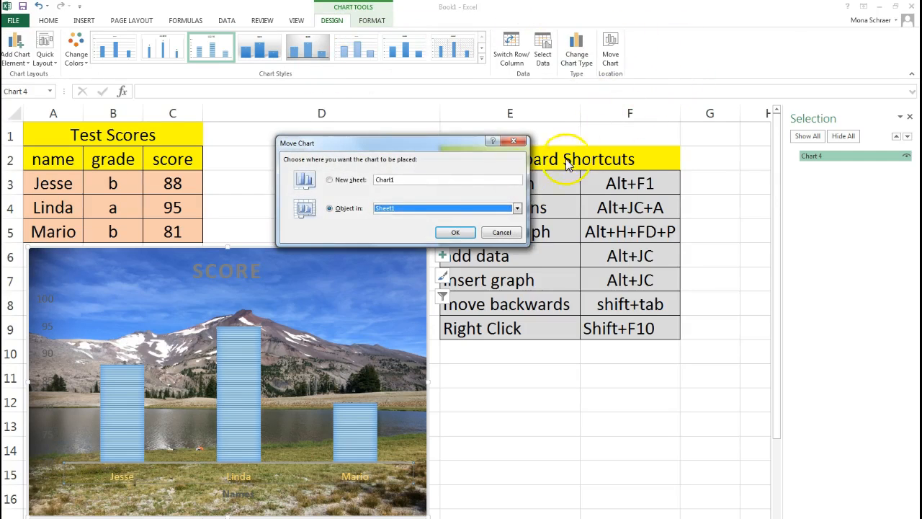